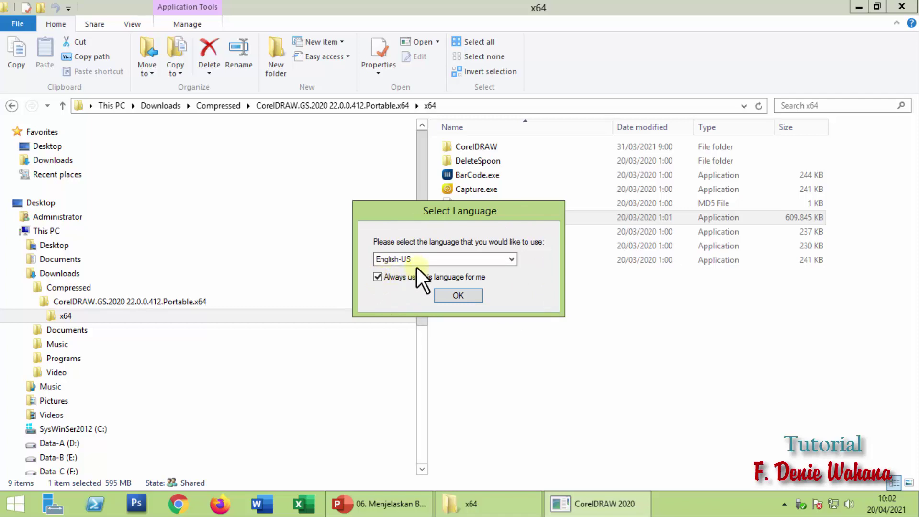
# - Launch CorelDRAW in English-US with the option to always use this language turned off
pyautogui.click(377, 276)
pyautogui.click(476, 263)
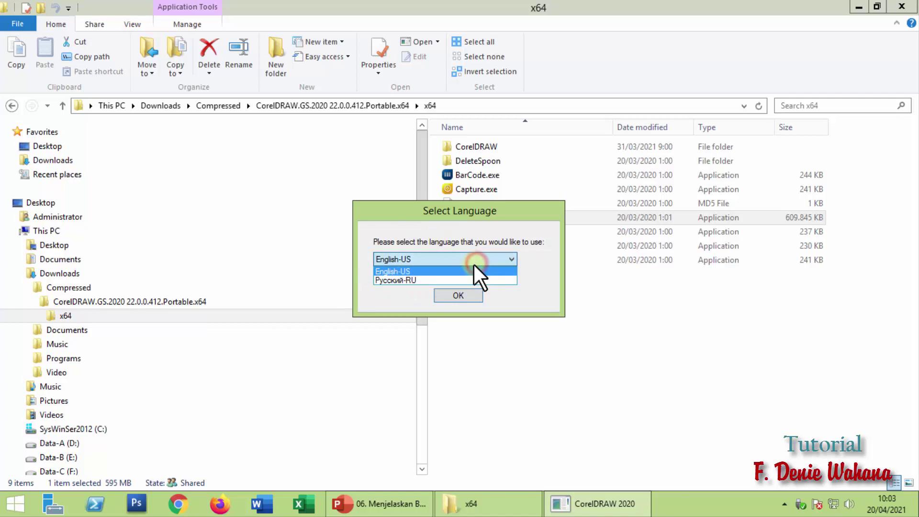
pyautogui.click(432, 272)
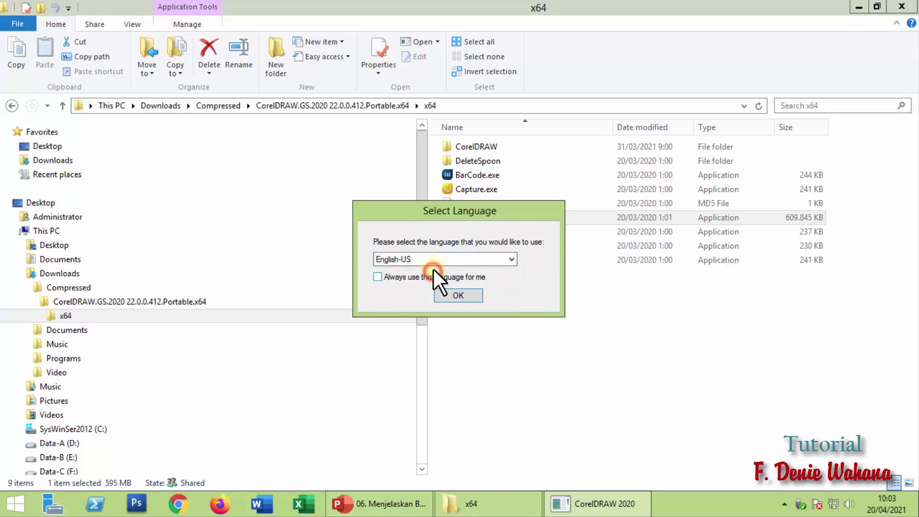
pyautogui.click(469, 294)
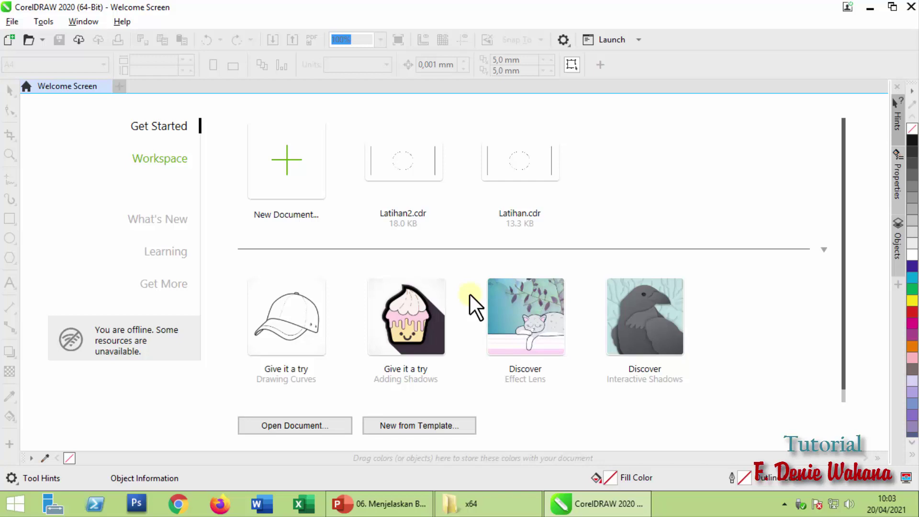
# - Set the CorelDRAW start-up behaviour to Nothing in the general options and apply it
pyautogui.click(53, 19)
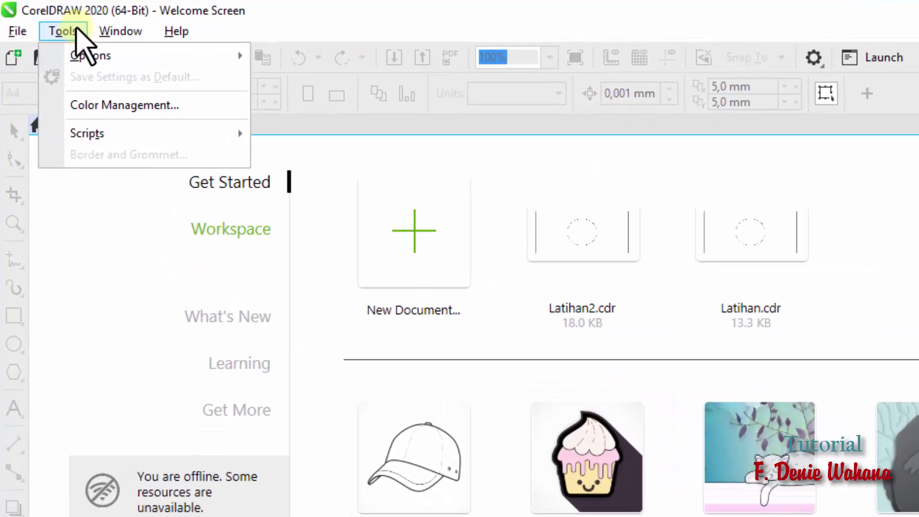
pyautogui.moveTo(78, 56)
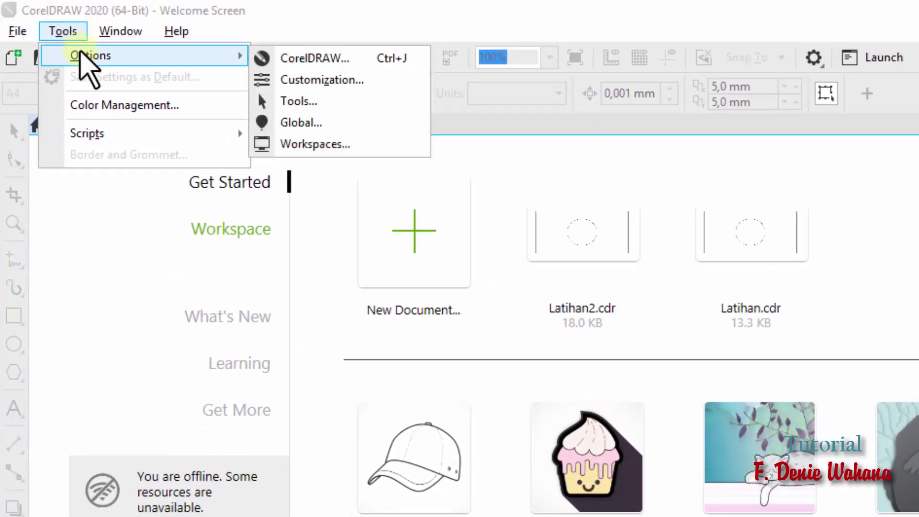
pyautogui.click(283, 59)
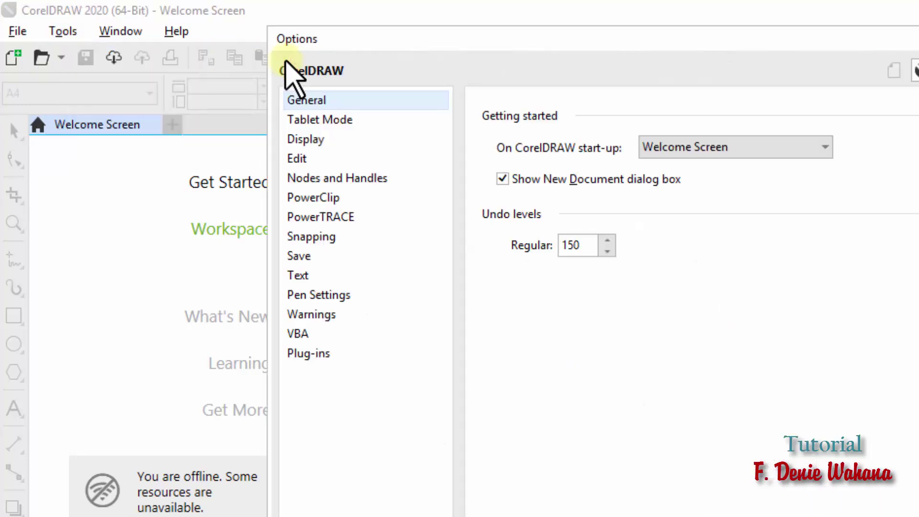
pyautogui.click(313, 100)
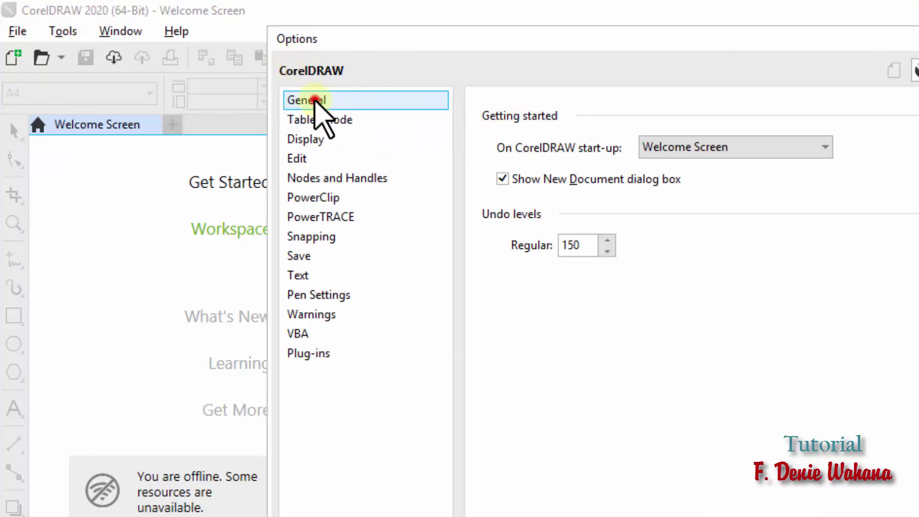
pyautogui.click(706, 148)
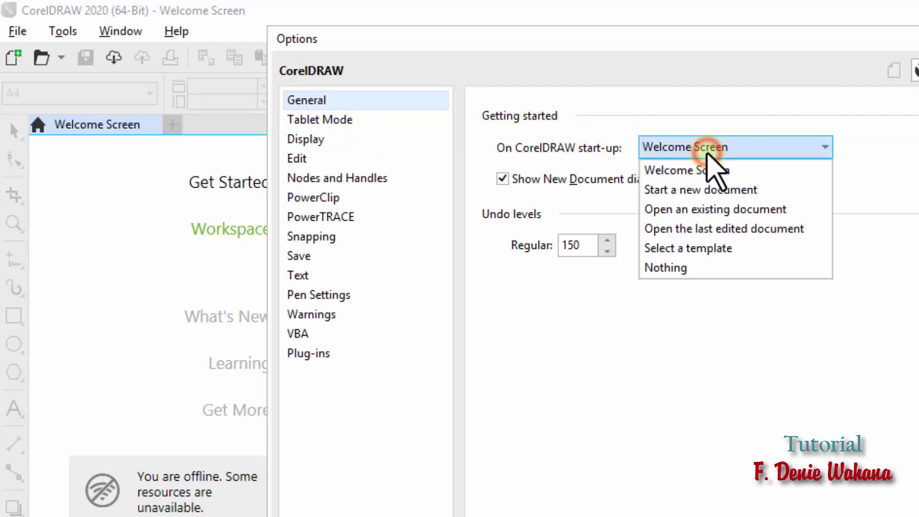
pyautogui.click(691, 268)
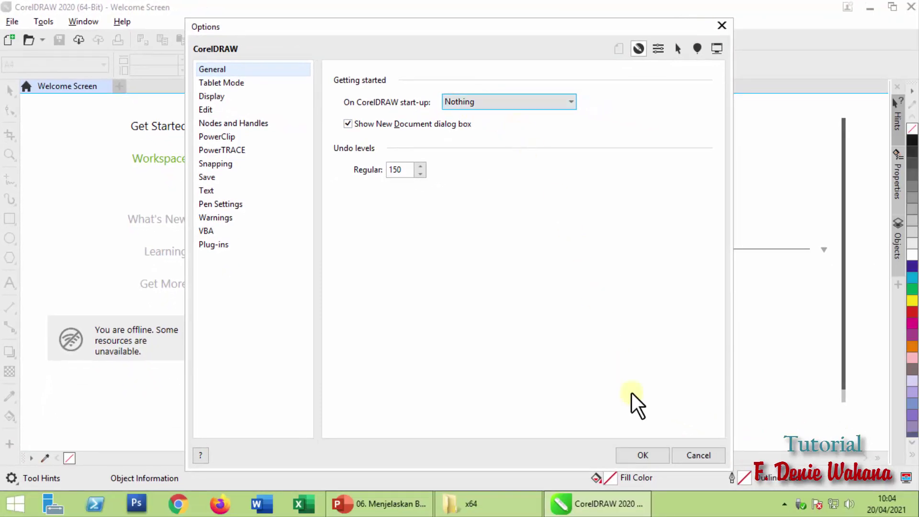
pyautogui.click(643, 457)
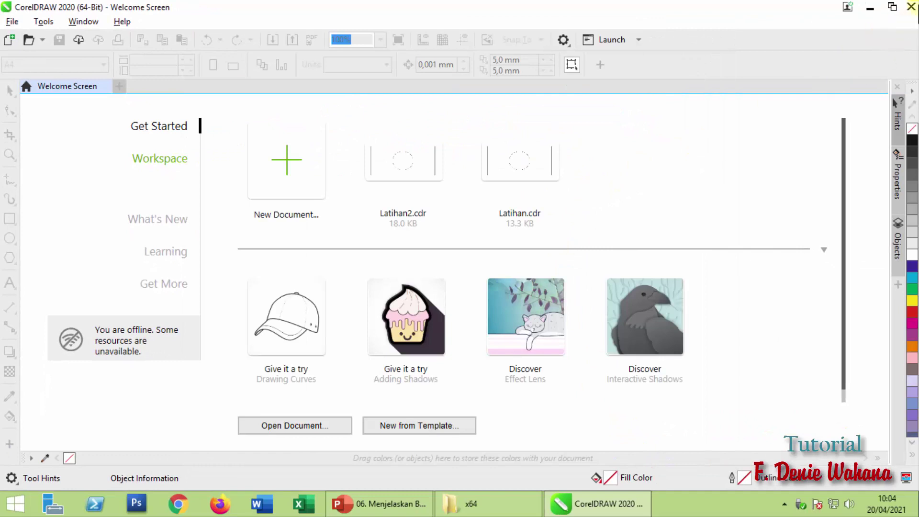
# - Close CorelDRAW and relaunch it from CorelDRAW.exe in the x64 folder, accepting English-US as the language
pyautogui.click(911, 7)
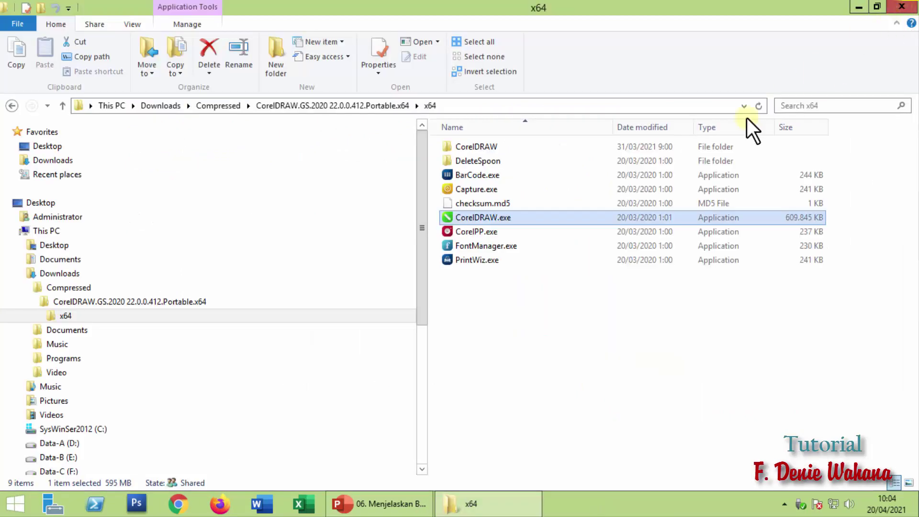
pyautogui.rightClick(515, 218)
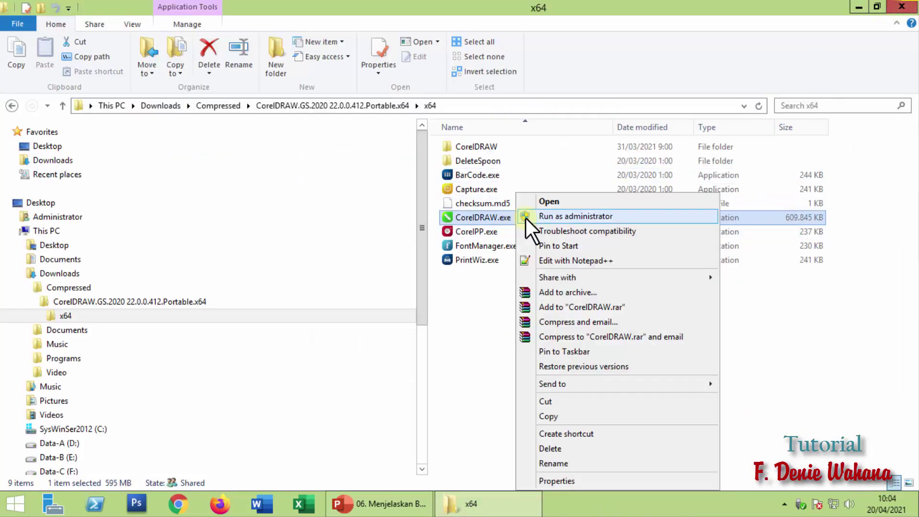
pyautogui.click(551, 202)
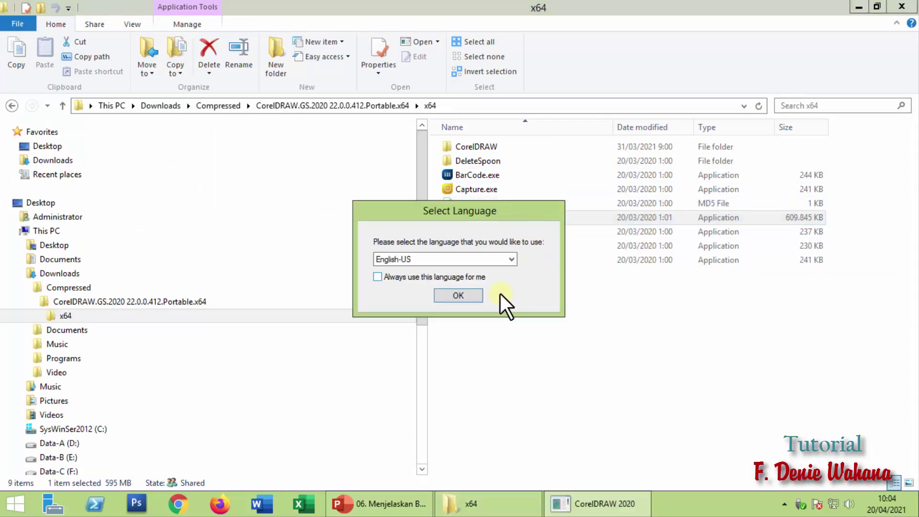
pyautogui.click(479, 298)
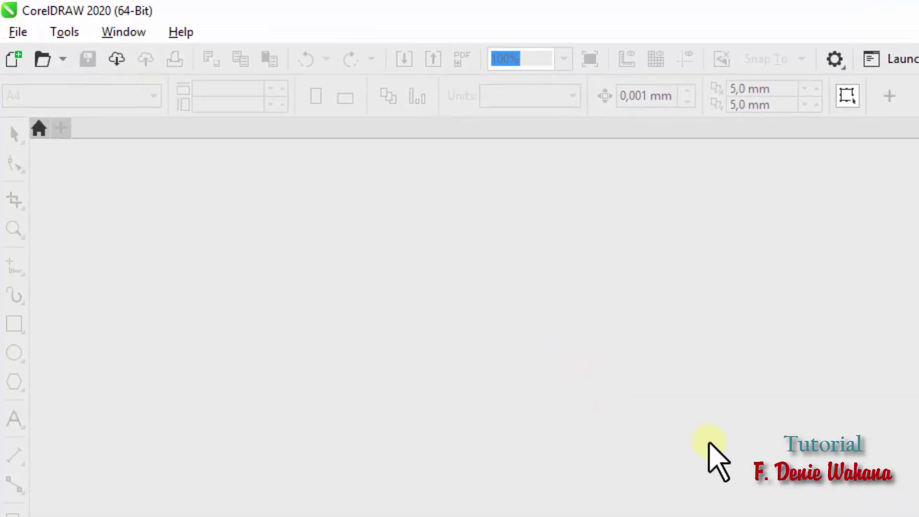
# - Set the CorelDRAW start-up behaviour back to Welcome Screen in the general options and apply it
pyautogui.click(64, 32)
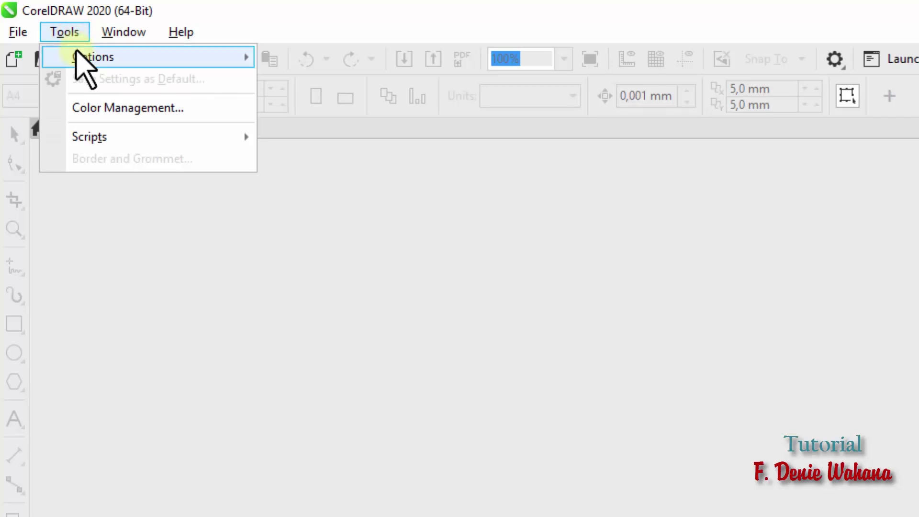
pyautogui.click(75, 54)
pyautogui.click(321, 60)
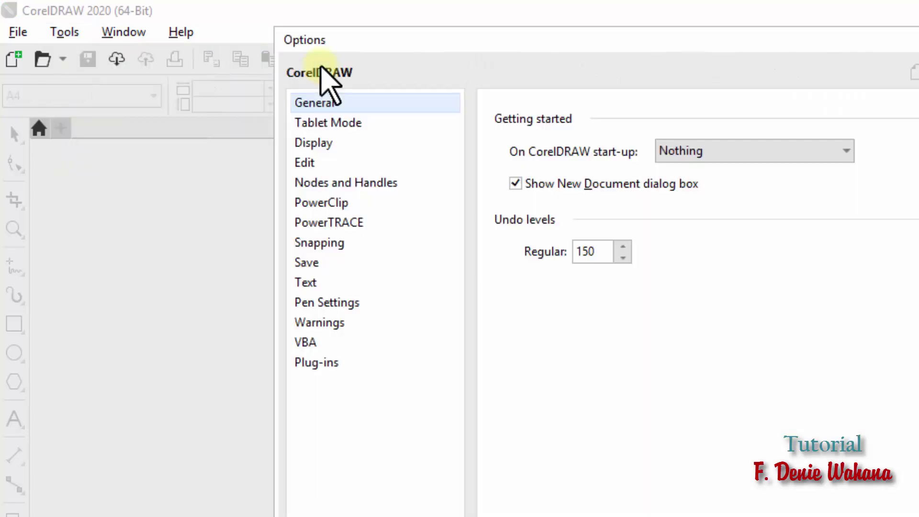
pyautogui.click(318, 101)
pyautogui.click(712, 151)
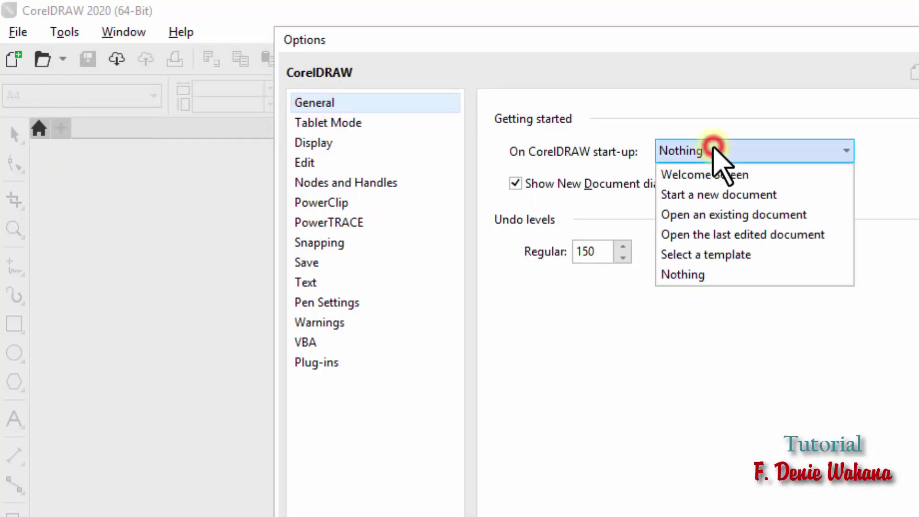
pyautogui.click(723, 175)
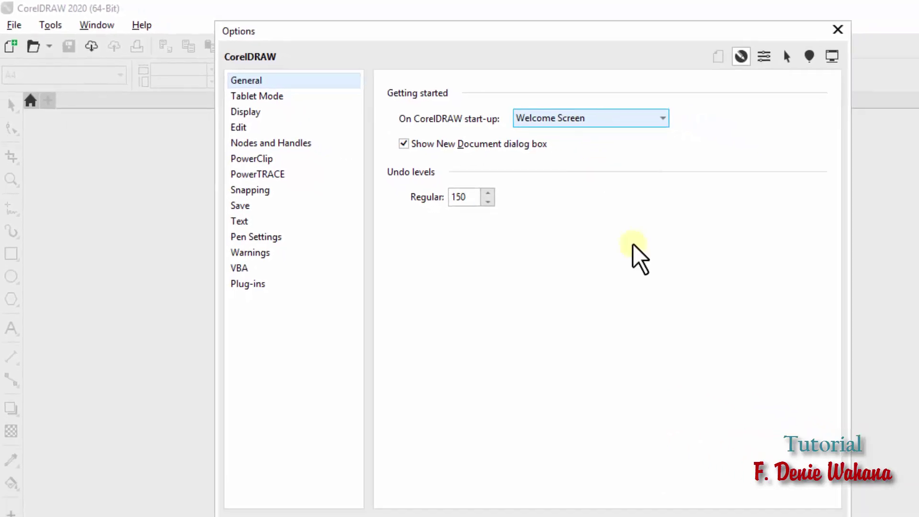
pyautogui.click(640, 455)
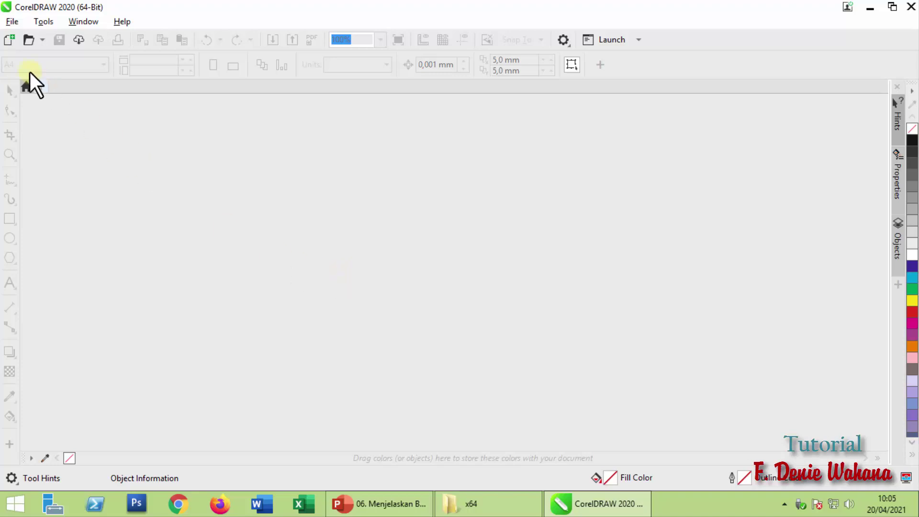
# - Begin a new document with the A4 page size and centimeters as the unit
pyautogui.click(10, 40)
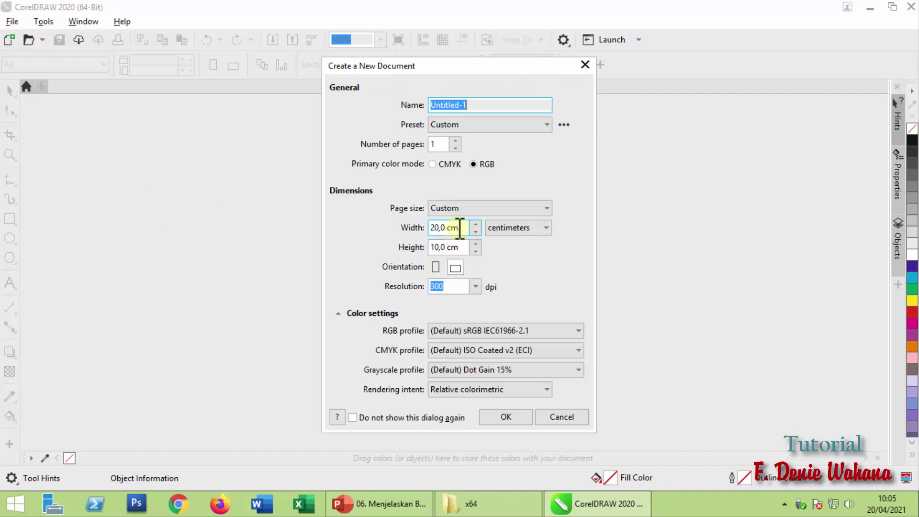
pyautogui.moveTo(459, 228); pyautogui.dragTo(428, 228)
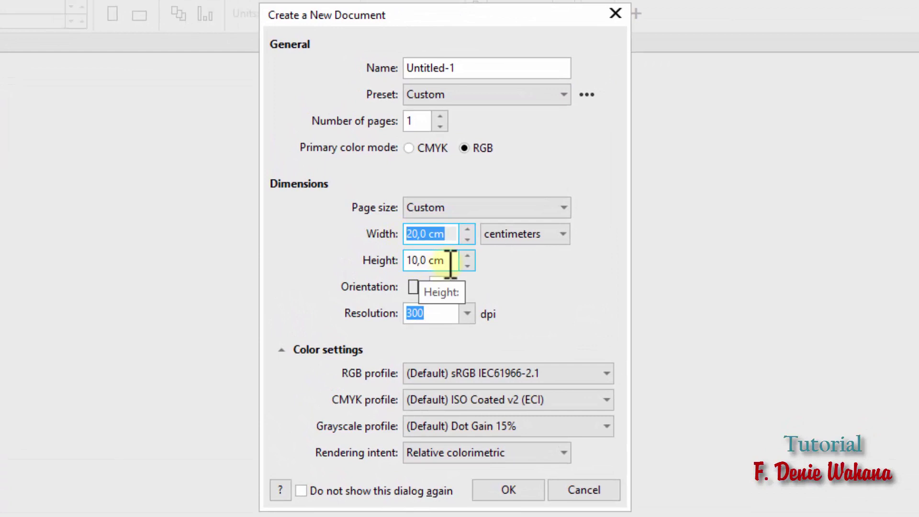
pyautogui.moveTo(448, 261); pyautogui.dragTo(392, 264)
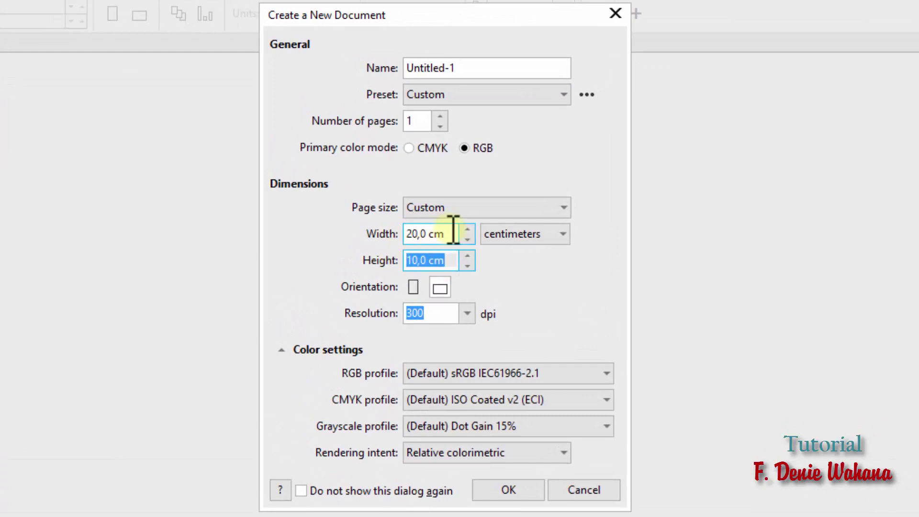
pyautogui.click(564, 207)
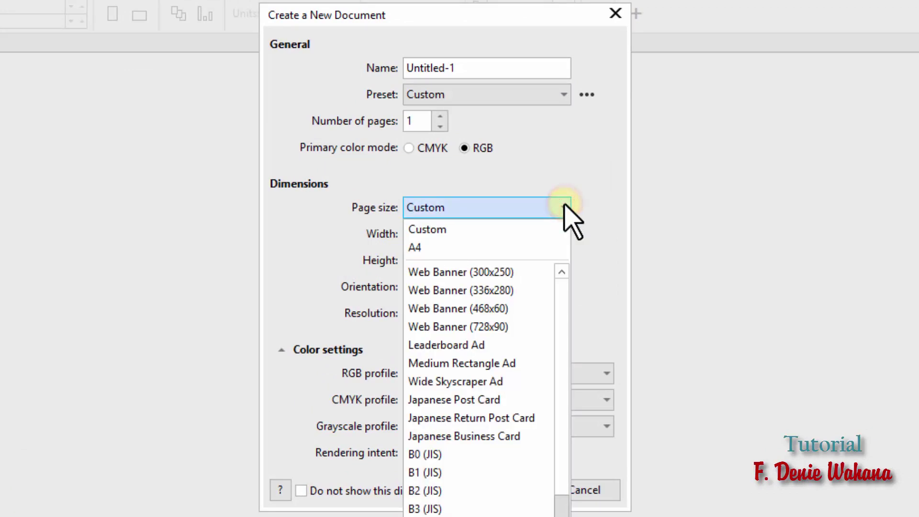
pyautogui.click(438, 249)
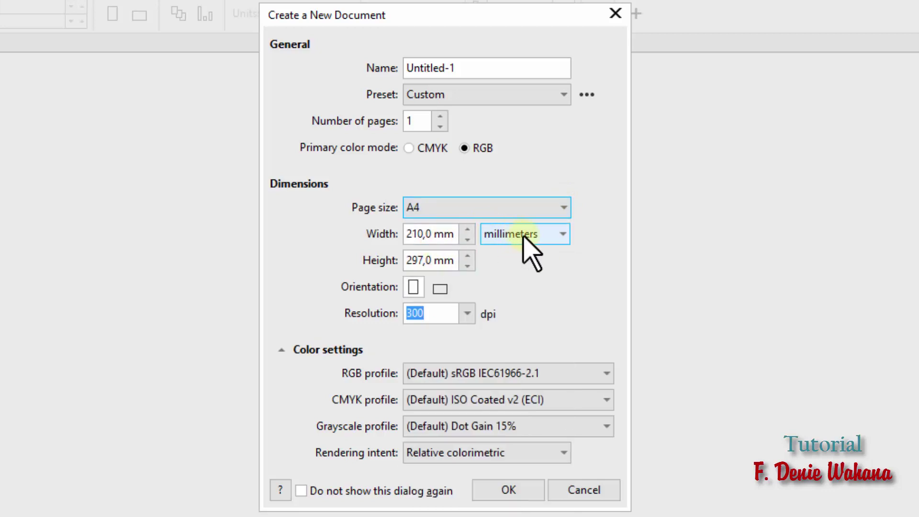
pyautogui.click(560, 234)
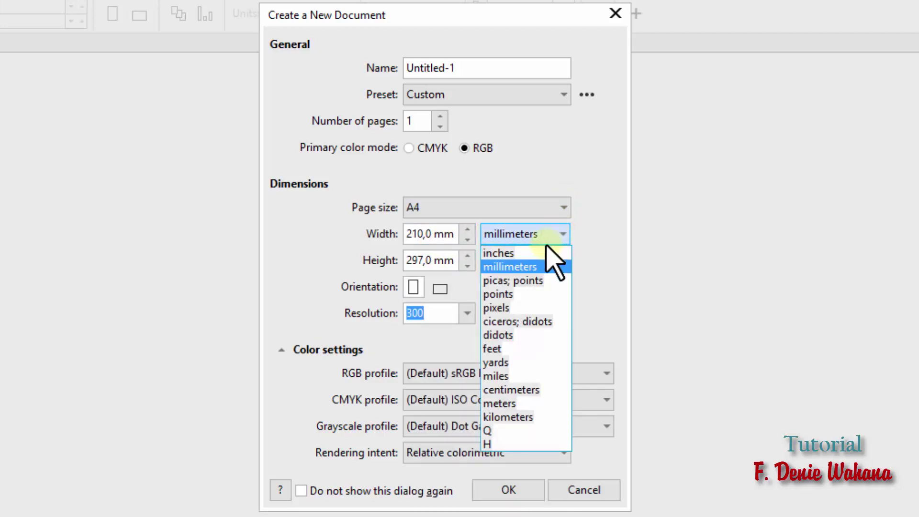
pyautogui.click(535, 389)
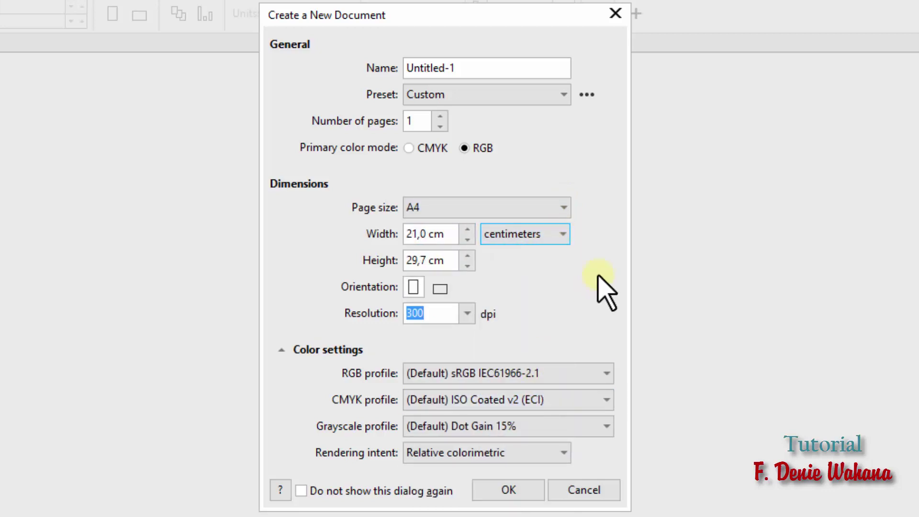
# - Create the document with the Adobe RGB (1998) profile, 300 dpi resolution and CMYK as primary color mode
pyautogui.click(505, 374)
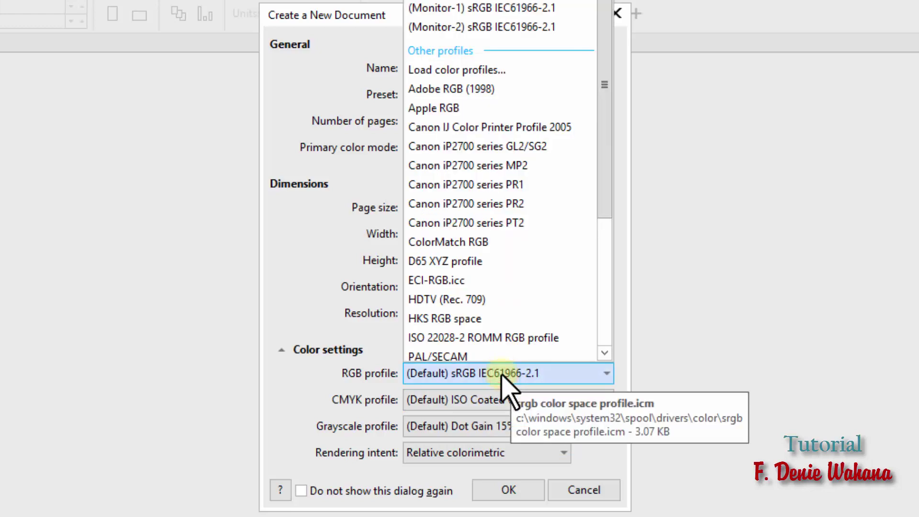
pyautogui.click(489, 90)
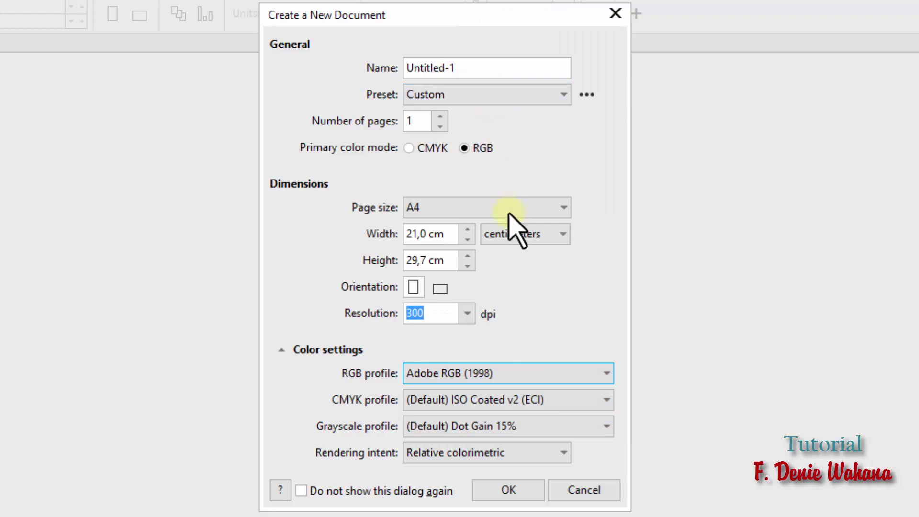
pyautogui.click(441, 314)
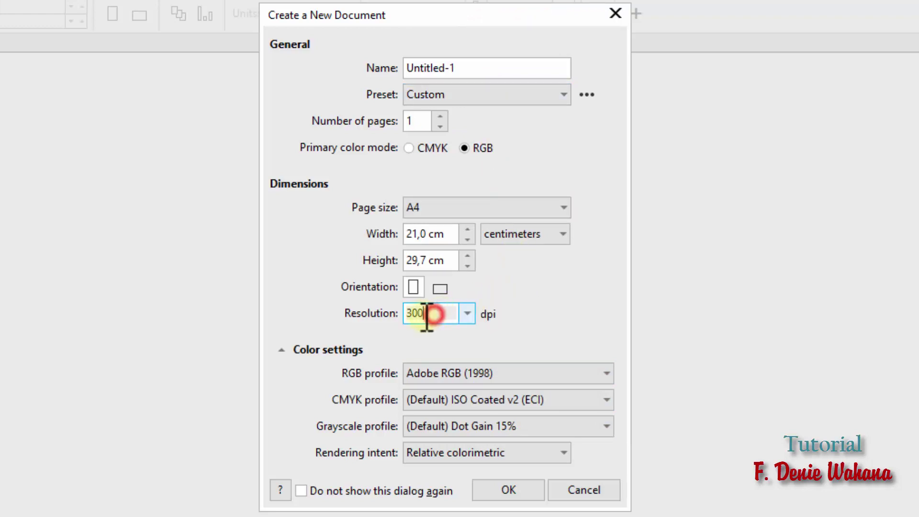
pyautogui.moveTo(441, 313); pyautogui.dragTo(375, 315)
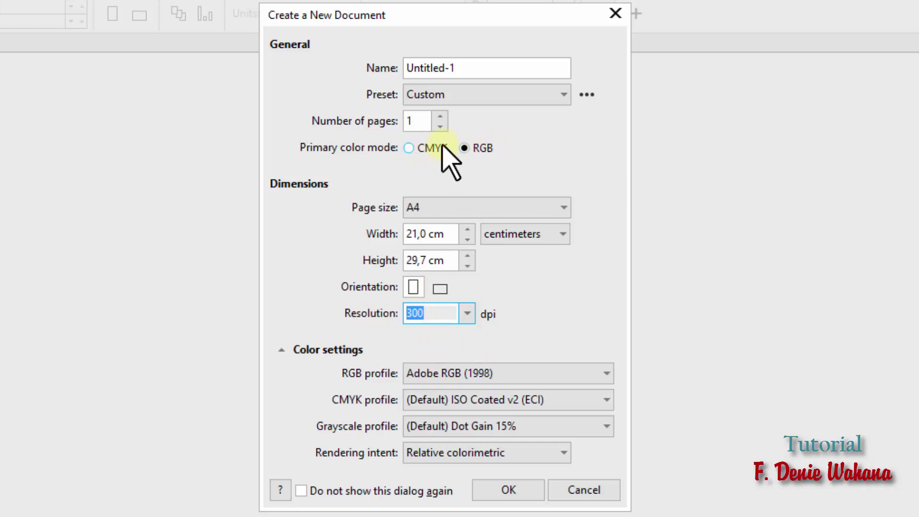
pyautogui.click(415, 148)
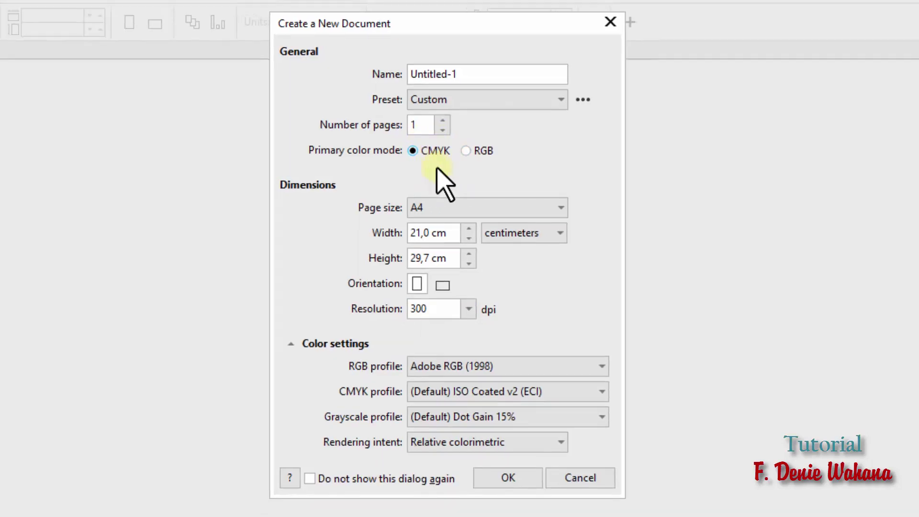
pyautogui.click(508, 477)
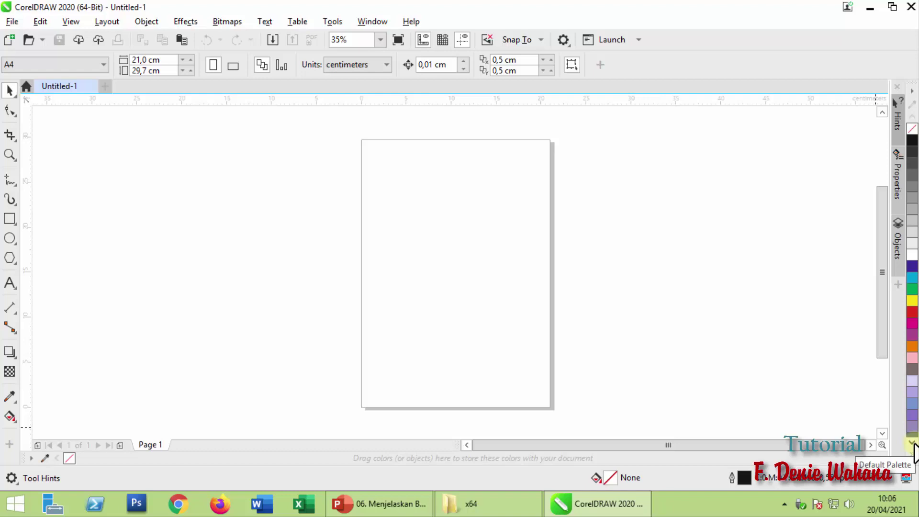
# - Scroll and expand the Default Palette to examine all its color swatches, and collapse it again
pyautogui.click(912, 444)
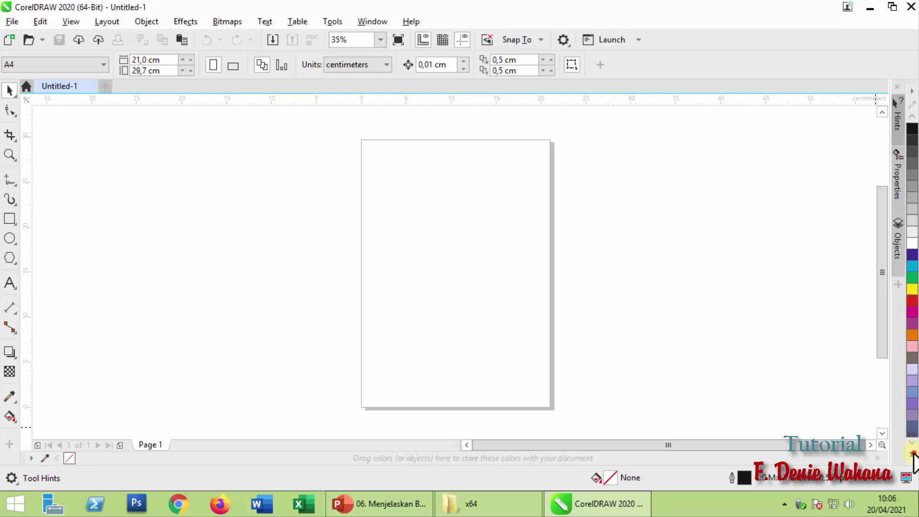
pyautogui.click(913, 453)
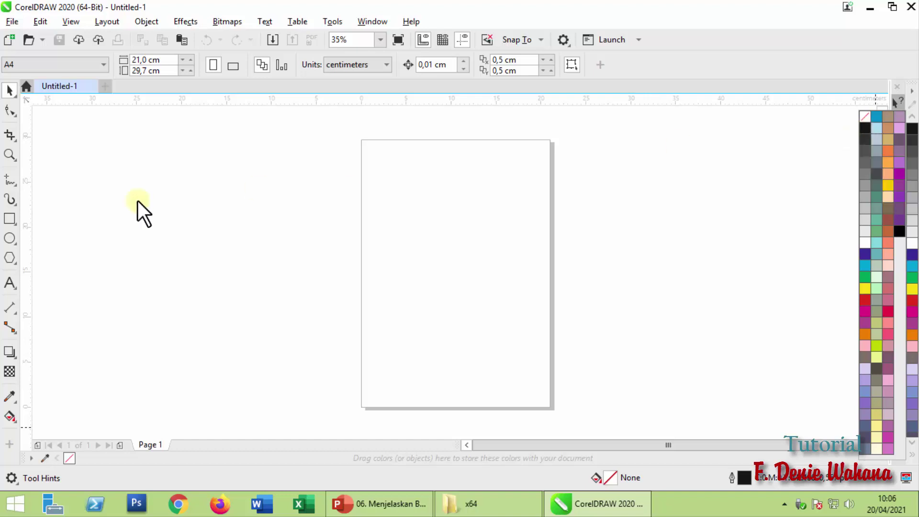
pyautogui.click(8, 219)
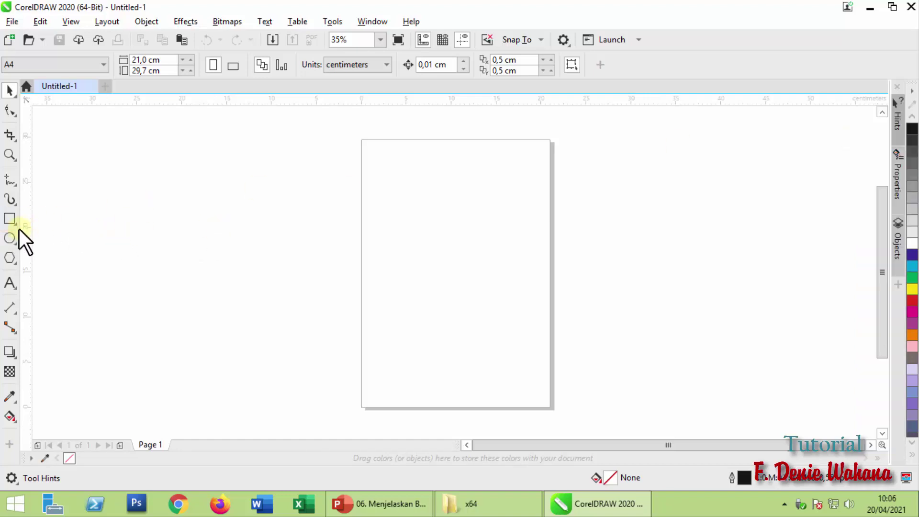
# - Draw a rectangle about 14.7 by 17.25 cm on the page and set its outline width to 24 pt
pyautogui.click(8, 218)
pyautogui.click(397, 178)
pyautogui.moveTo(397, 178); pyautogui.dragTo(530, 330)
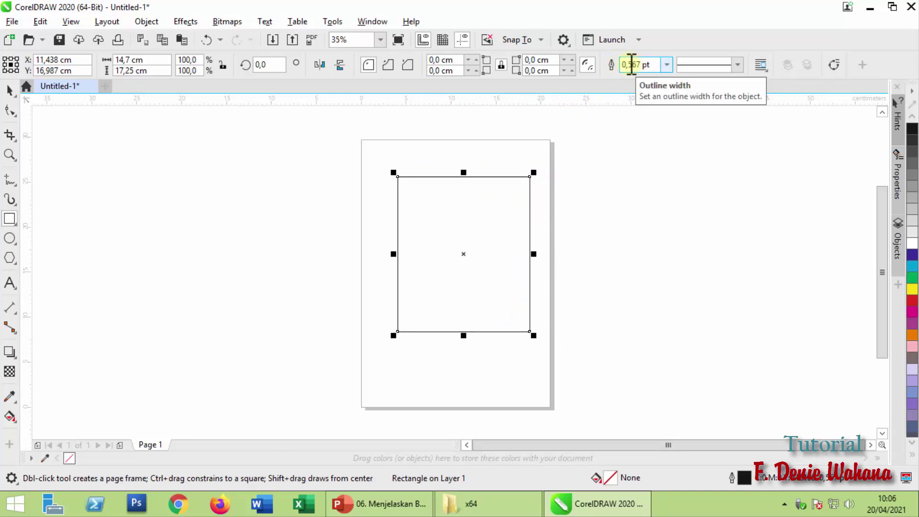
pyautogui.click(666, 65)
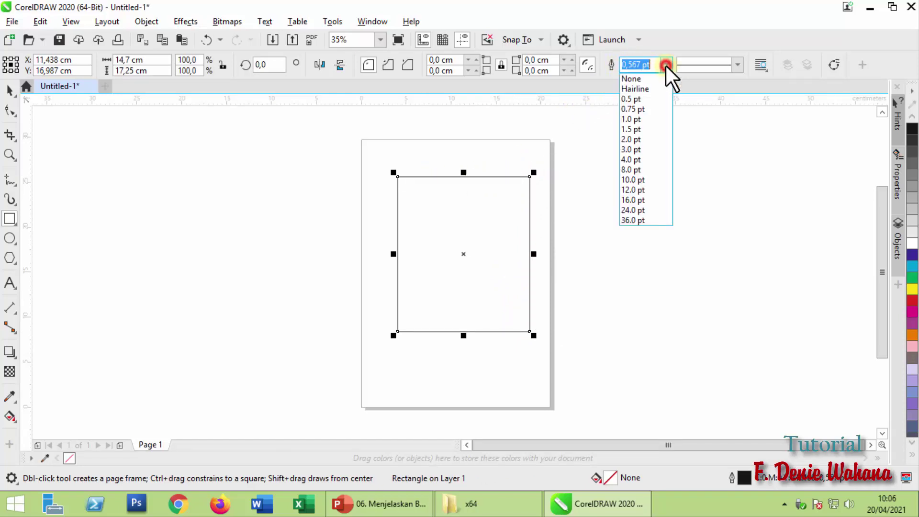
pyautogui.click(643, 210)
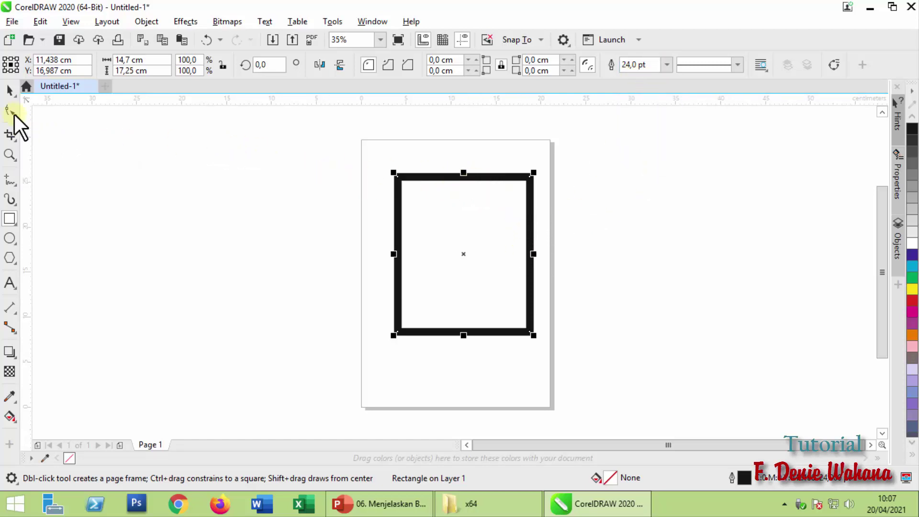
# - Move the rectangle into the page's upper-left corner and color both its fill and its outline red
pyautogui.click(10, 90)
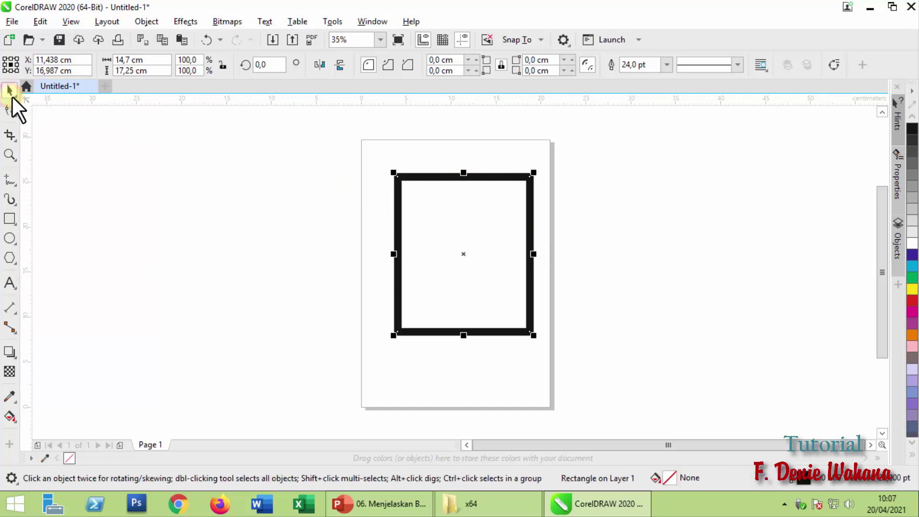
pyautogui.moveTo(445, 177); pyautogui.dragTo(416, 145)
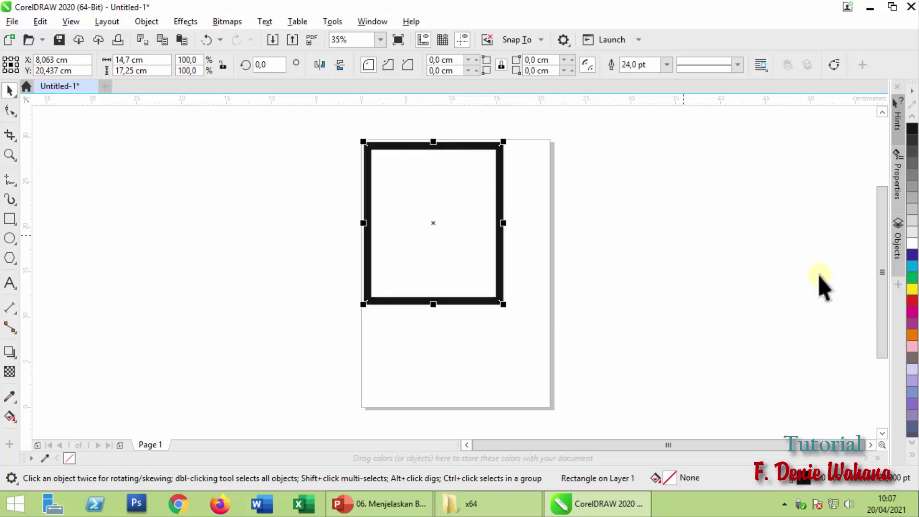
pyautogui.click(912, 302)
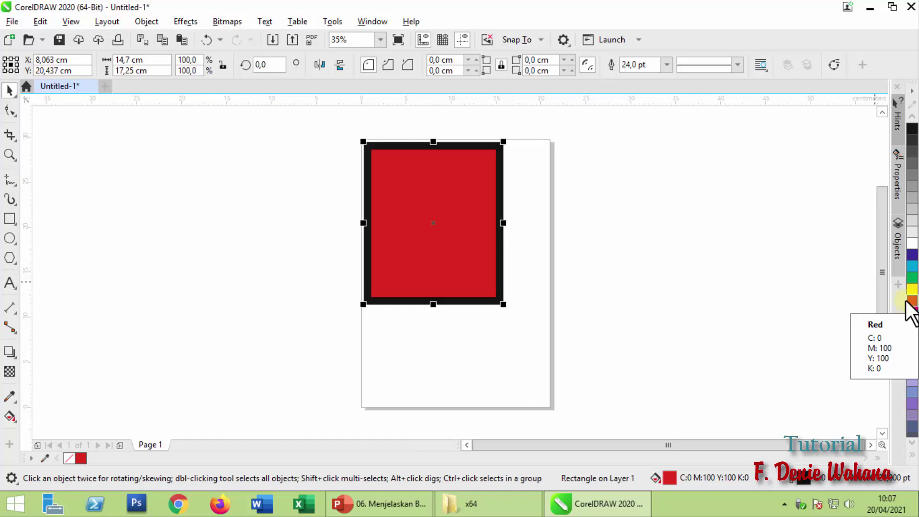
pyautogui.rightClick(913, 308)
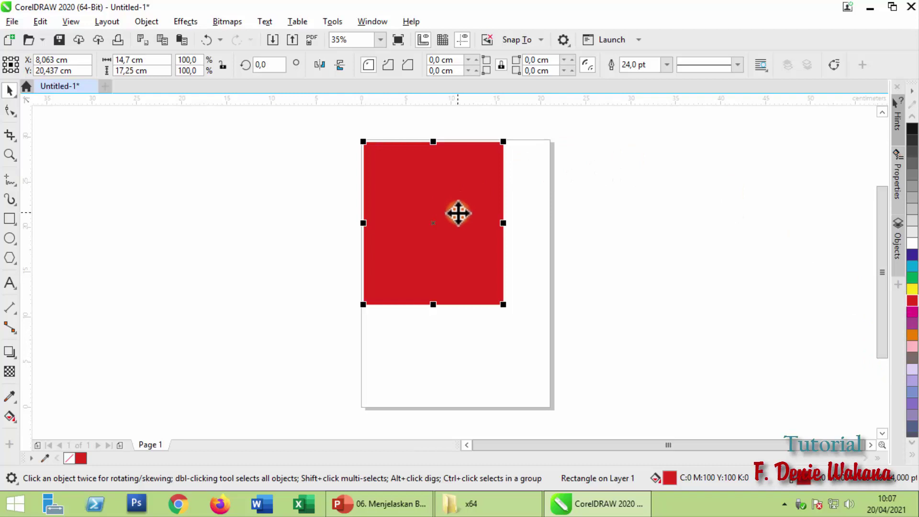
# - Set the red rectangle's size to 20 by 20 cm and place it across the upper part of the page
pyautogui.click(146, 60)
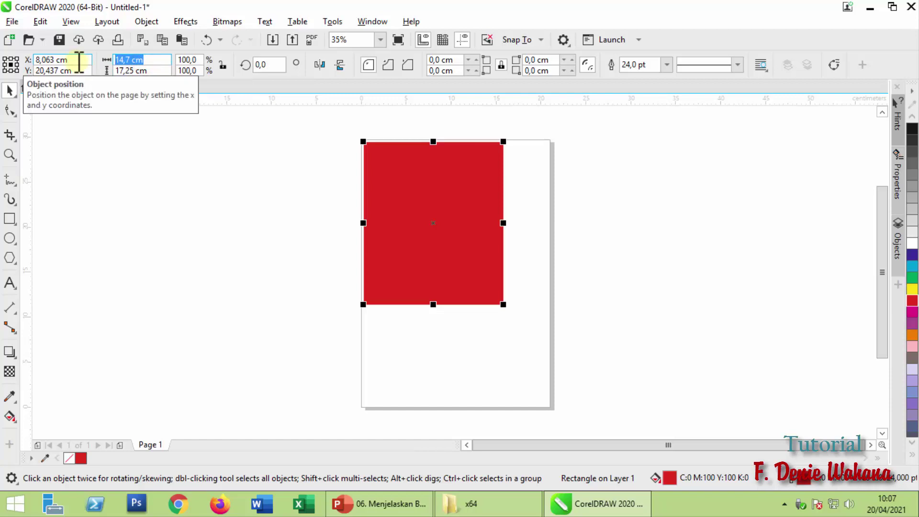
pyautogui.write('20')
pyautogui.click(143, 71)
pyautogui.write('2')
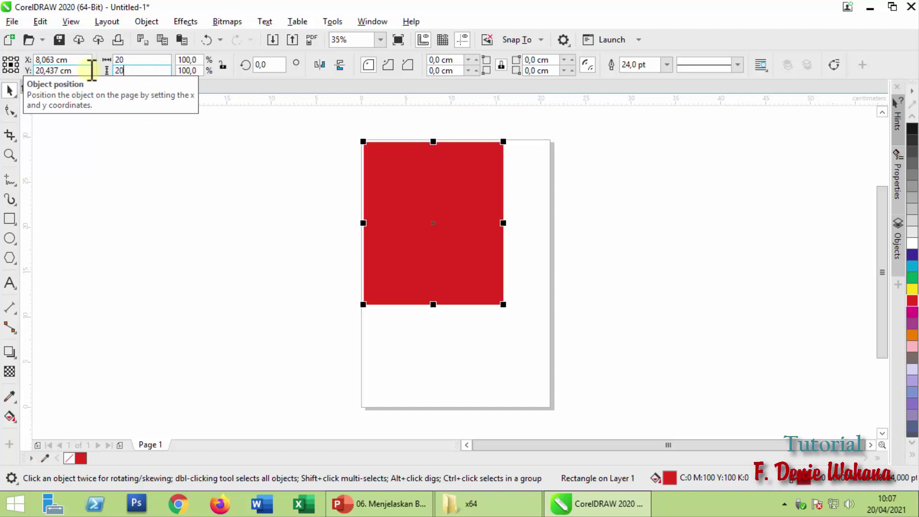
pyautogui.write('0')
pyautogui.press('Return')
pyautogui.moveTo(457, 194); pyautogui.dragTo(150, 169)
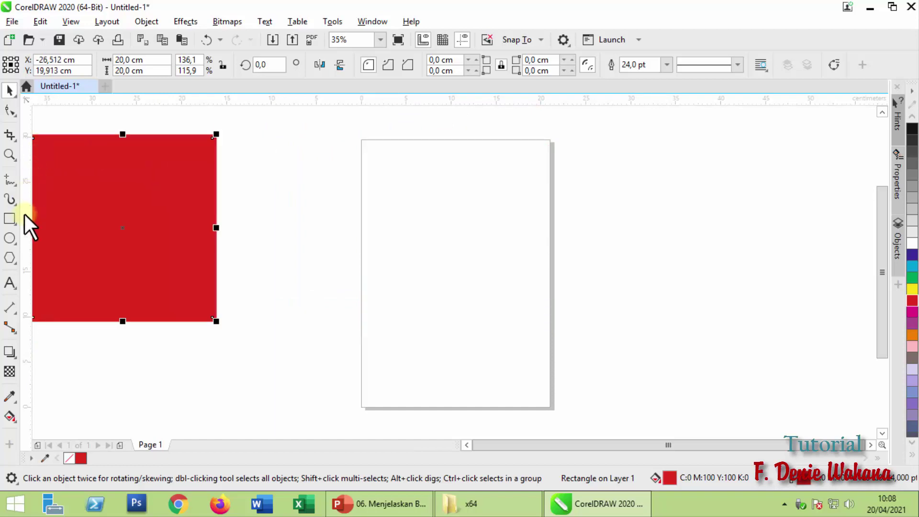
pyautogui.moveTo(71, 181); pyautogui.dragTo(403, 185)
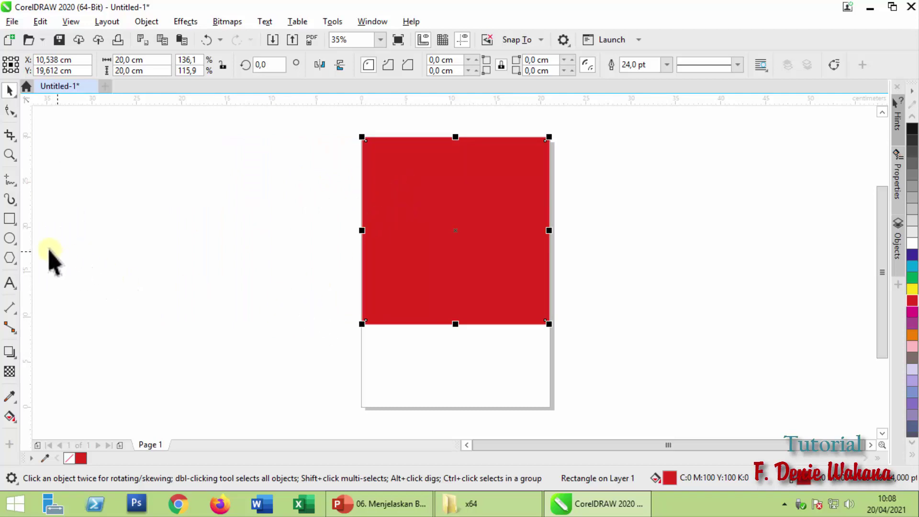
# - Draw an ellipse about 12.8 by 14.6 cm below the red square and keep it selected
pyautogui.click(9, 239)
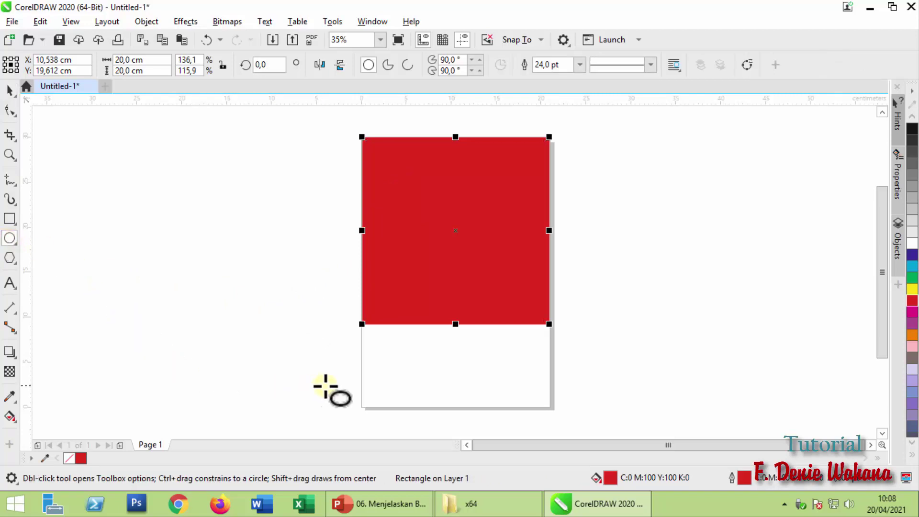
pyautogui.click(379, 335)
pyautogui.moveTo(407, 387); pyautogui.dragTo(494, 400)
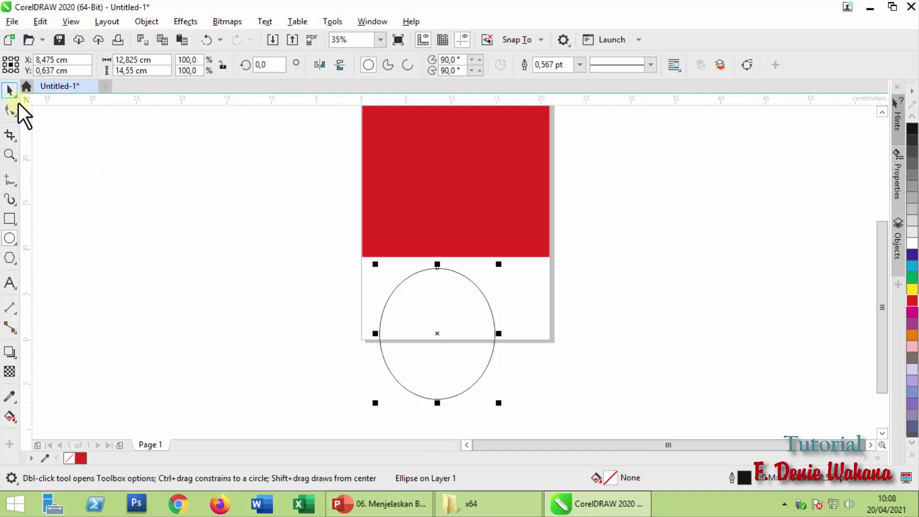
pyautogui.click(406, 206)
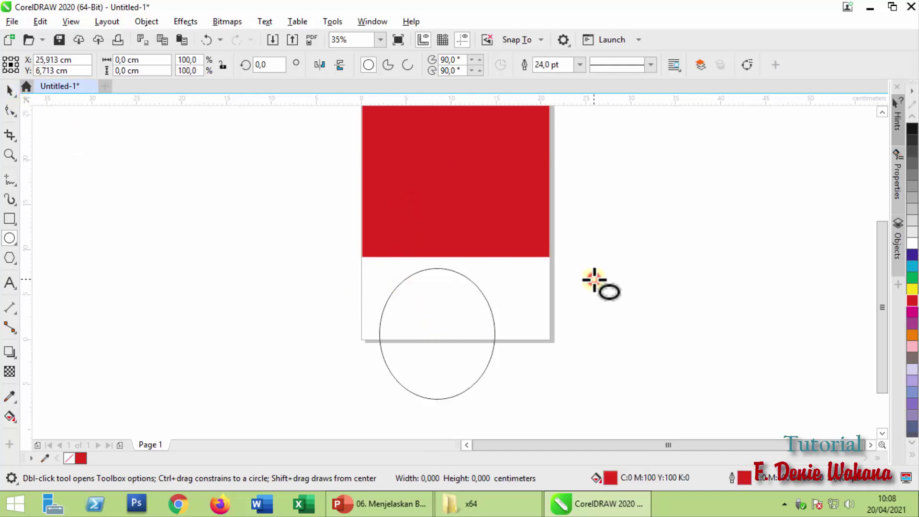
pyautogui.click(472, 339)
# - Reposition the ellipse over the page's lower edge and scale it proportionally to about 12.6 by 14.3 cm
pyautogui.click(9, 88)
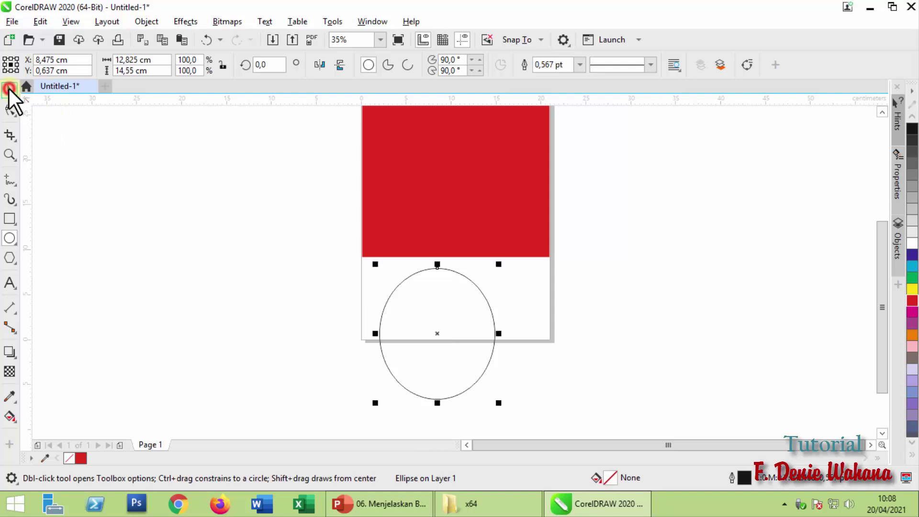
pyautogui.moveTo(468, 307); pyautogui.dragTo(463, 327)
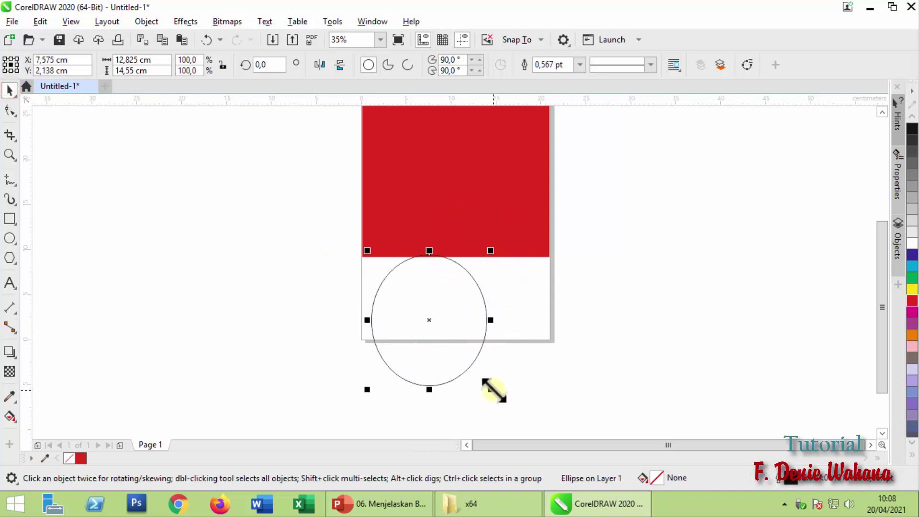
pyautogui.moveTo(466, 287); pyautogui.dragTo(505, 309)
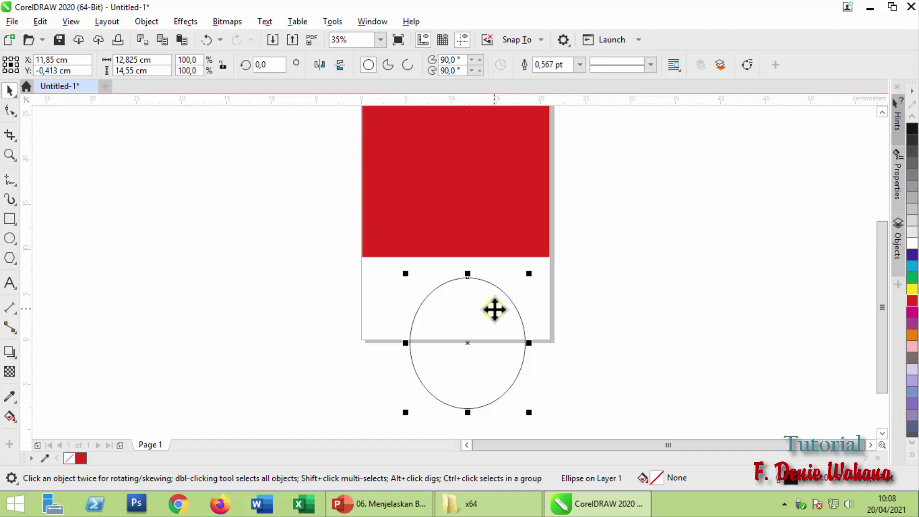
pyautogui.moveTo(529, 273); pyautogui.dragTo(708, 246)
pyautogui.moveTo(552, 330)
pyautogui.mouseDown()
pyautogui.moveTo(283, 339)
pyautogui.moveTo(553, 330)
pyautogui.mouseUp()
pyautogui.moveTo(541, 251); pyautogui.dragTo(522, 270)
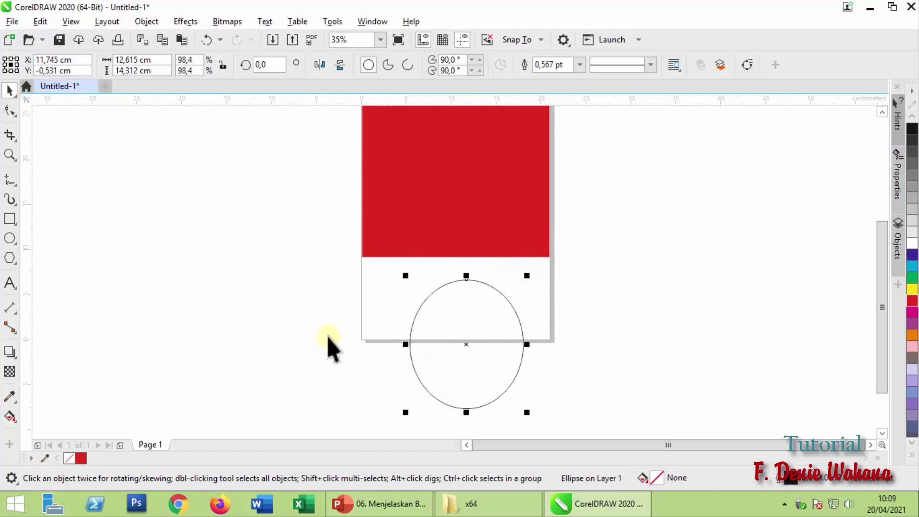
# - Set the ellipse's width and height to 20 cm to make it a perfect circle
pyautogui.click(160, 61)
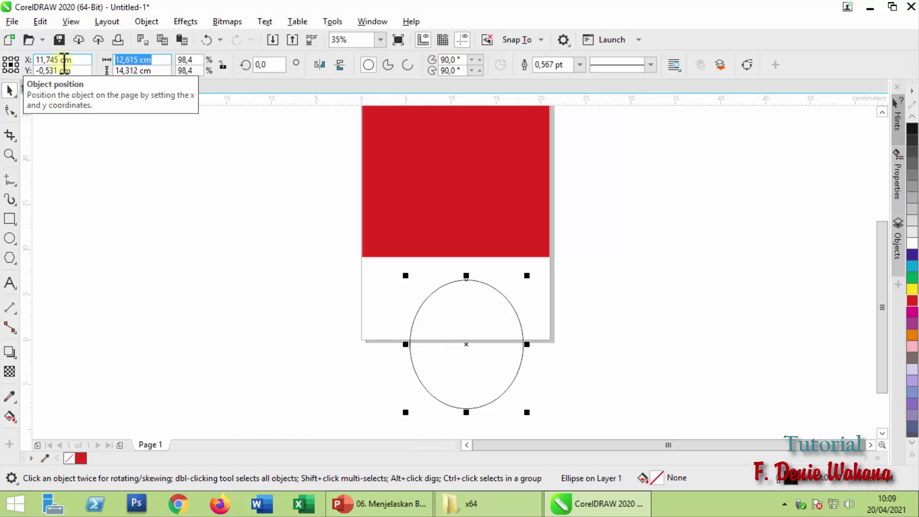
pyautogui.click(156, 71)
pyautogui.write('2')
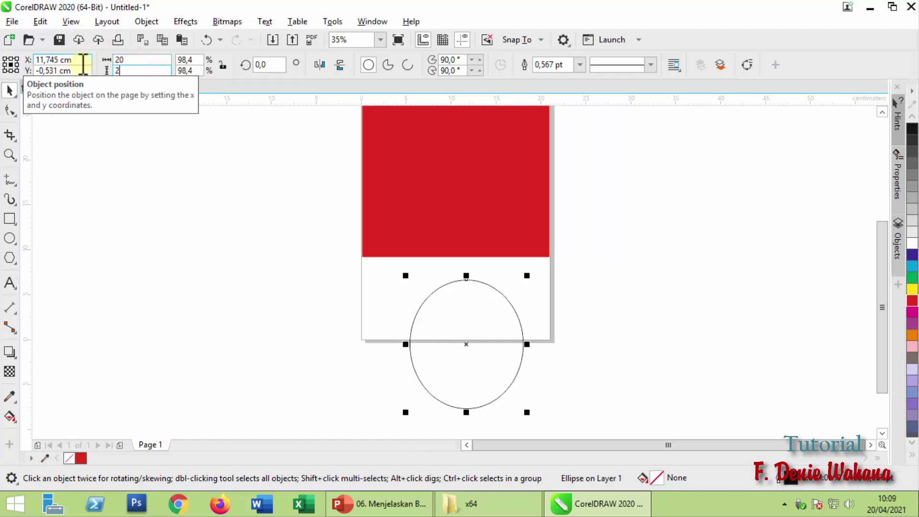
pyautogui.write('0')
pyautogui.press('Return')
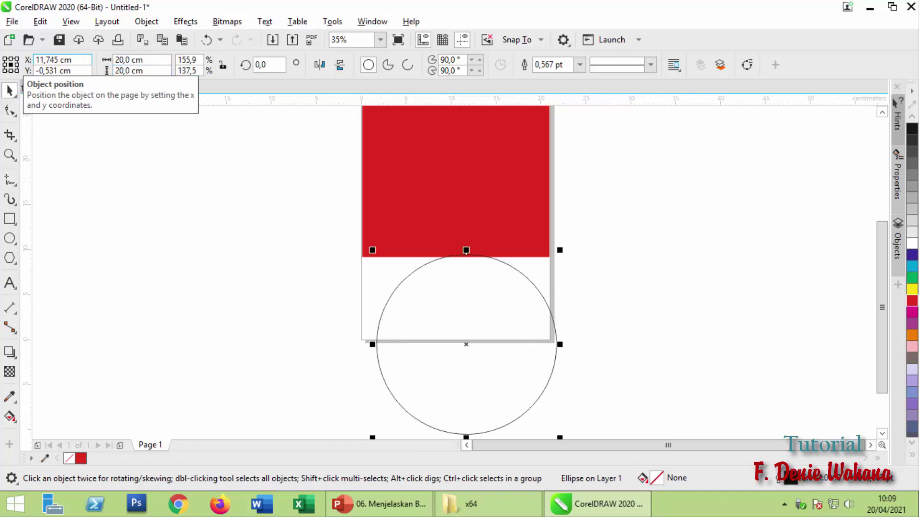
# - Scale the circle proportionally down to about 6.7 cm and back up to about 15.4 cm in diameter
pyautogui.moveTo(562, 435); pyautogui.dragTo(483, 334)
pyautogui.moveTo(481, 330); pyautogui.dragTo(457, 304)
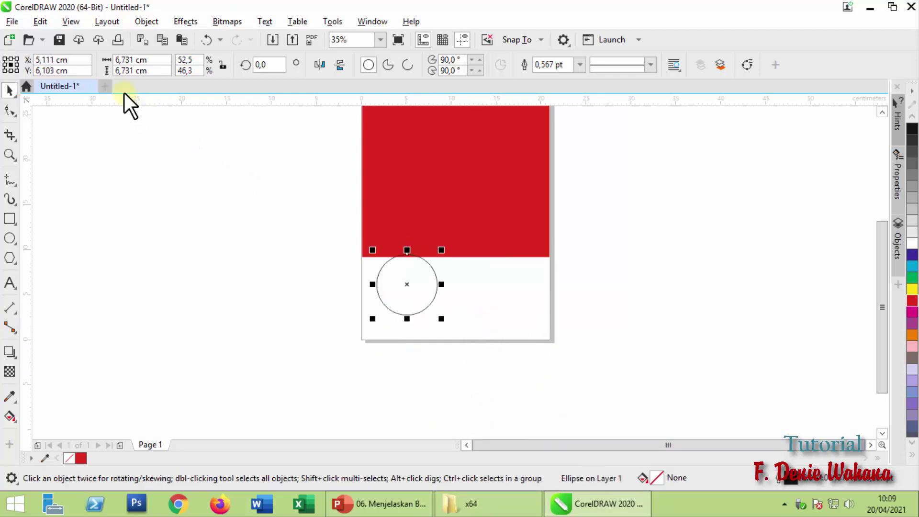
pyautogui.click(158, 61)
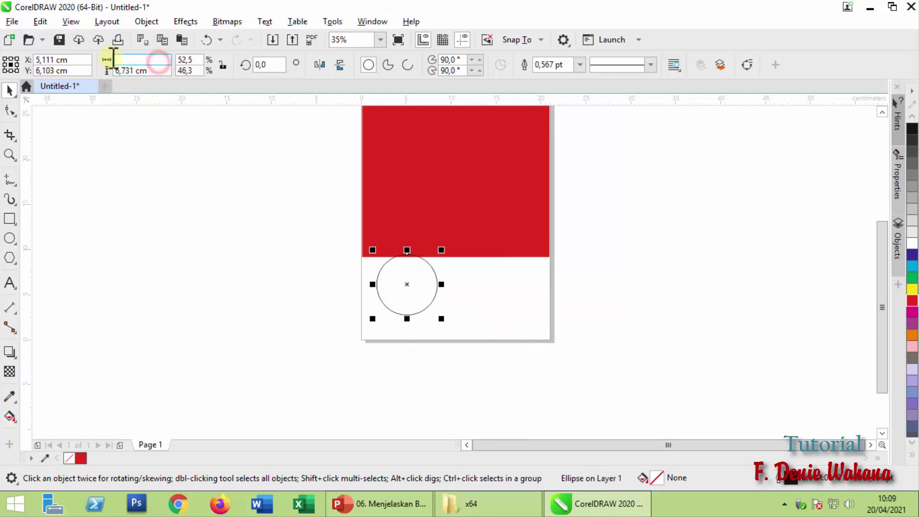
pyautogui.doubleClick(143, 71)
pyautogui.moveTo(439, 318); pyautogui.dragTo(527, 398)
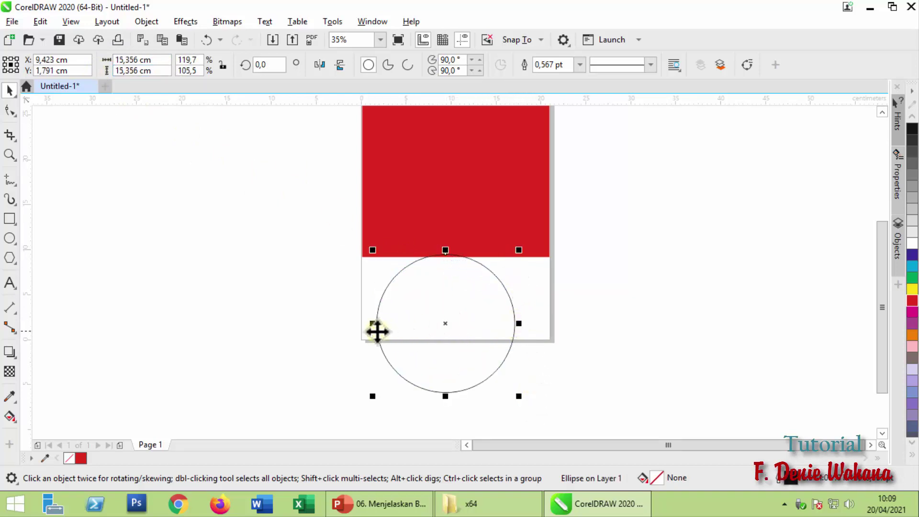
# - Narrow the circle to about 8.4 cm wide without changing its height, and undo the distortion
pyautogui.moveTo(372, 323); pyautogui.dragTo(433, 329)
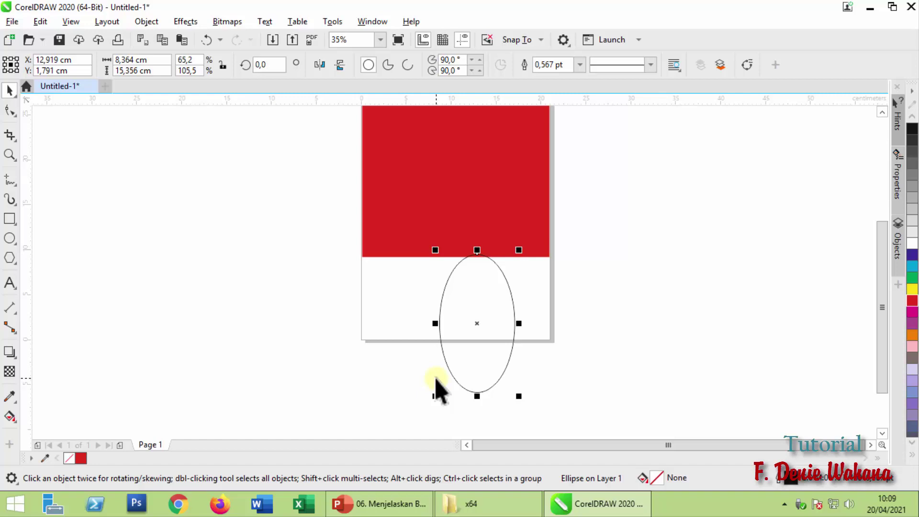
pyautogui.click(206, 41)
pyautogui.click(206, 42)
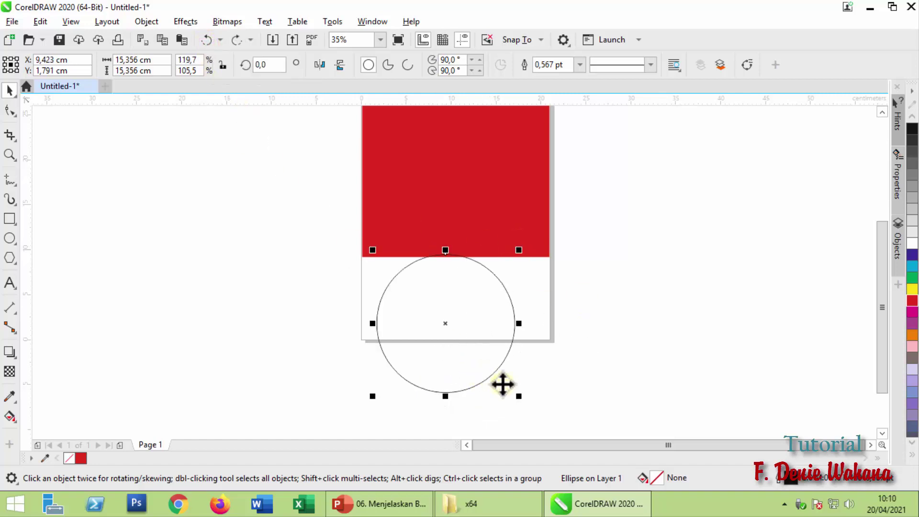
# - Scale the circle proportionally down to about 6.7 cm and enlarge it to about 17.2 cm in diameter
pyautogui.moveTo(518, 396); pyautogui.dragTo(431, 295)
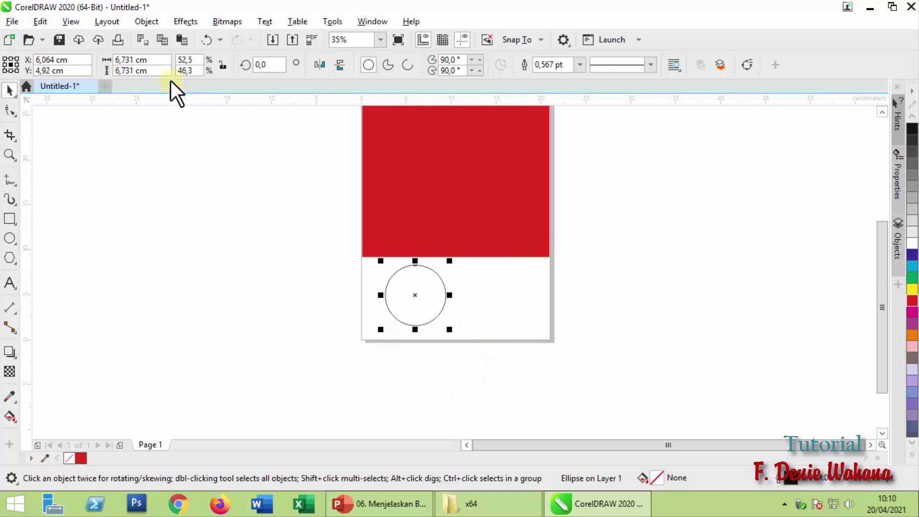
pyautogui.moveTo(148, 59); pyautogui.dragTo(90, 61)
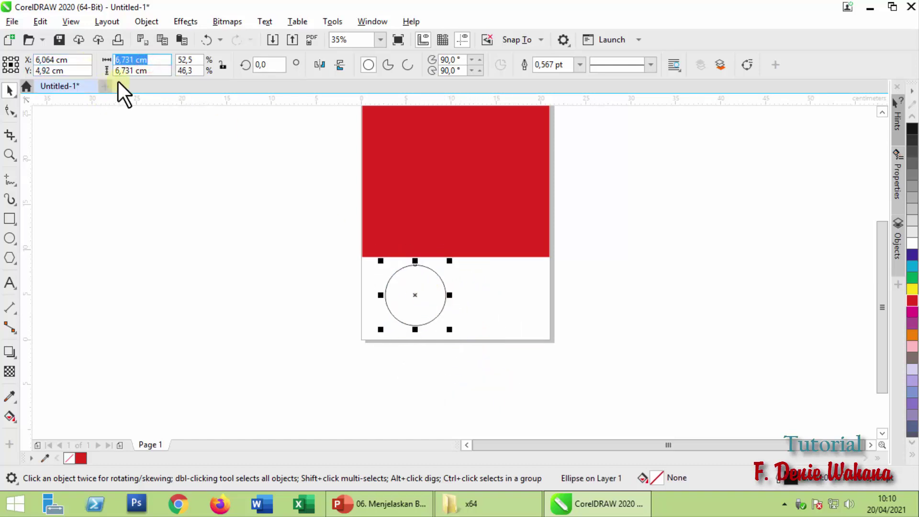
pyautogui.moveTo(154, 71); pyautogui.dragTo(116, 71)
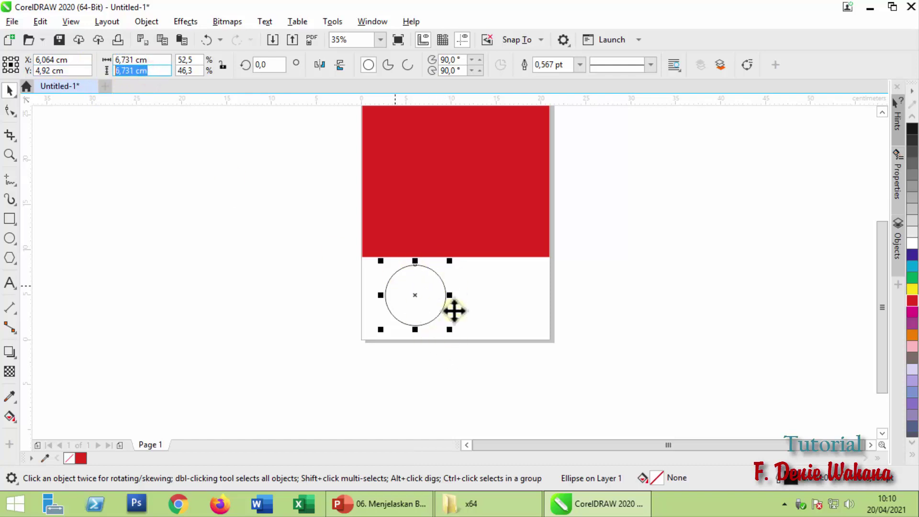
pyautogui.moveTo(449, 329); pyautogui.dragTo(565, 422)
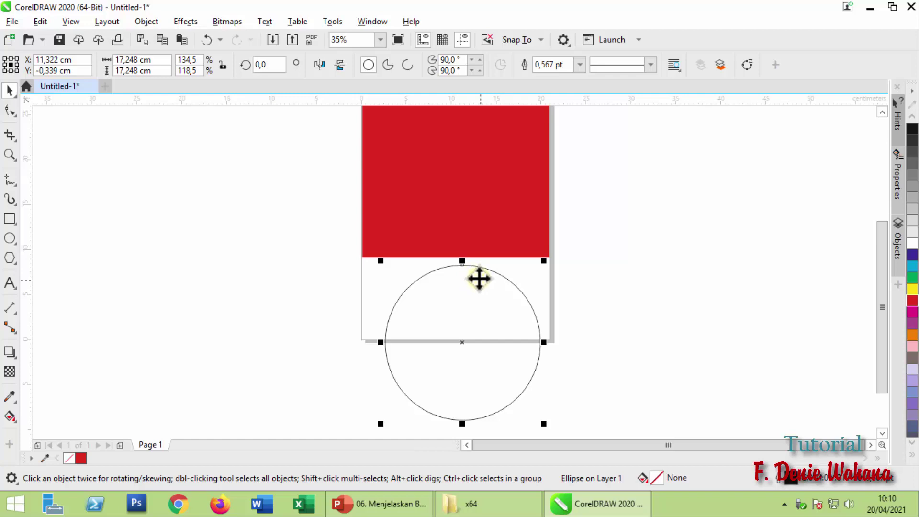
# - Scale the red square proportionally down to about 14.4 cm near the page's upper-left corner, and reselect it
pyautogui.click(404, 190)
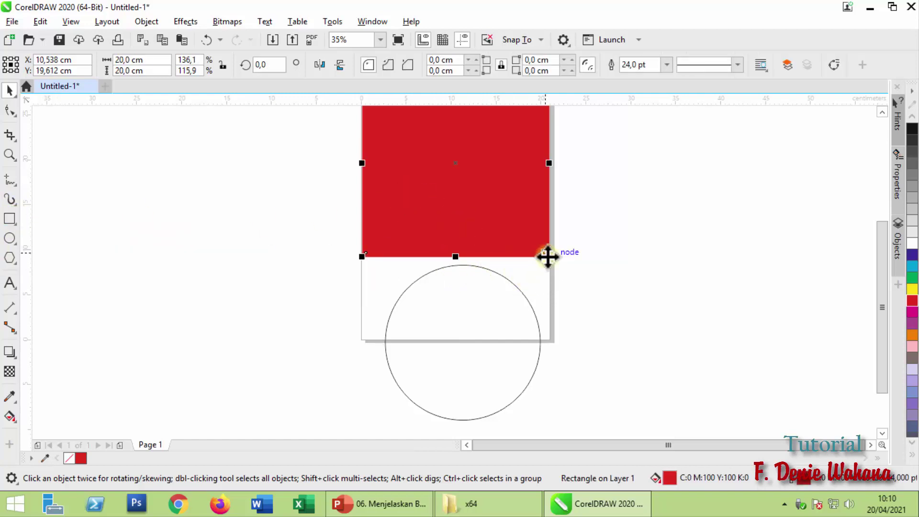
pyautogui.moveTo(547, 256); pyautogui.dragTo(506, 231)
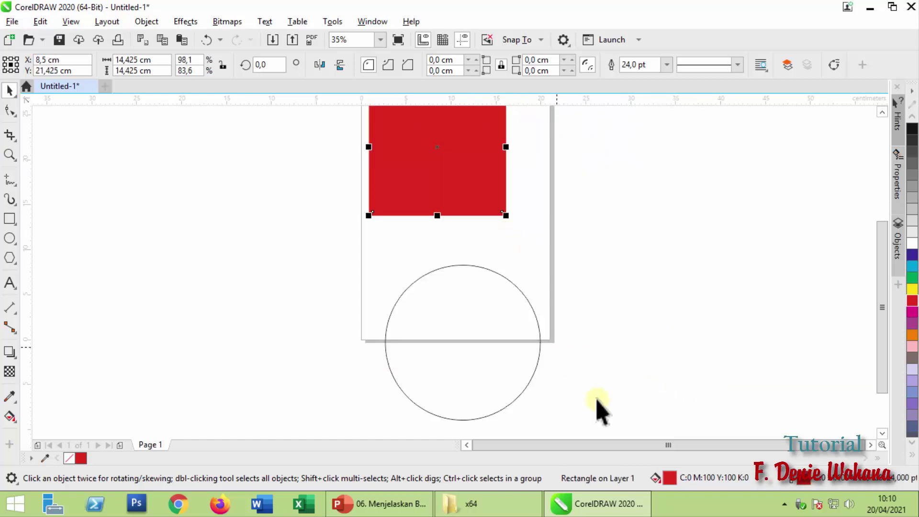
pyautogui.moveTo(885, 278); pyautogui.dragTo(880, 229)
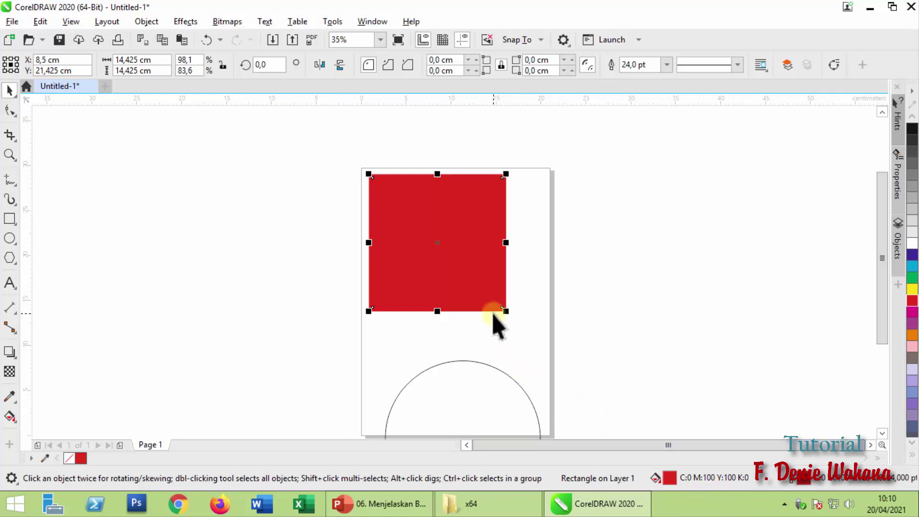
pyautogui.click(645, 225)
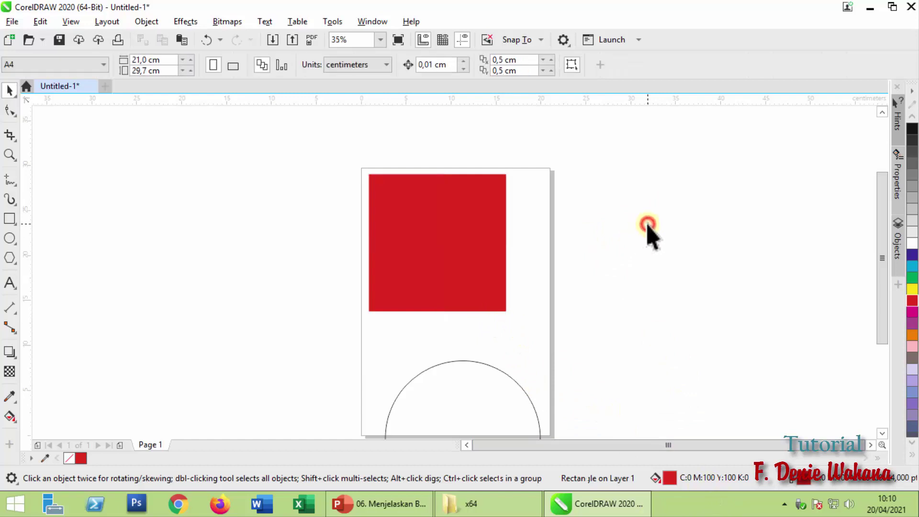
pyautogui.click(443, 245)
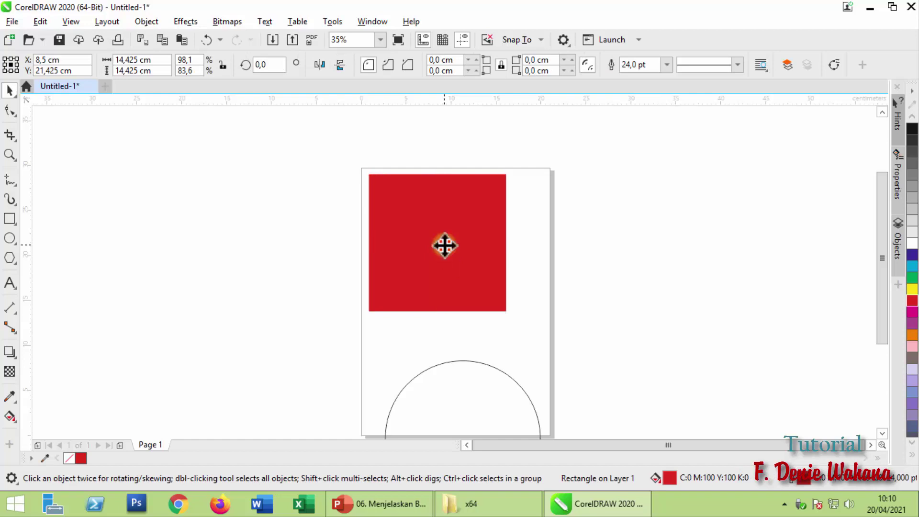
# - Rotate the red square freehand about its center to about 50.8°, and set its rotation angle to 90°
pyautogui.click(444, 245)
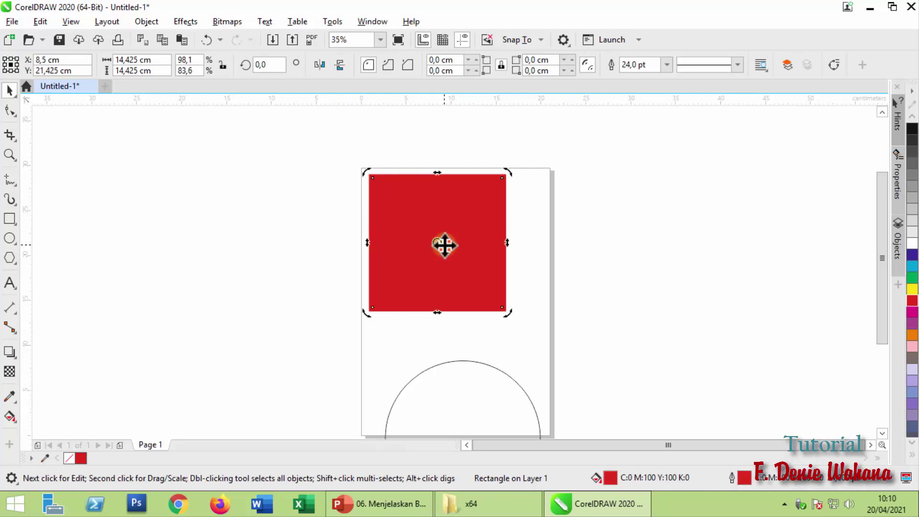
pyautogui.click(622, 237)
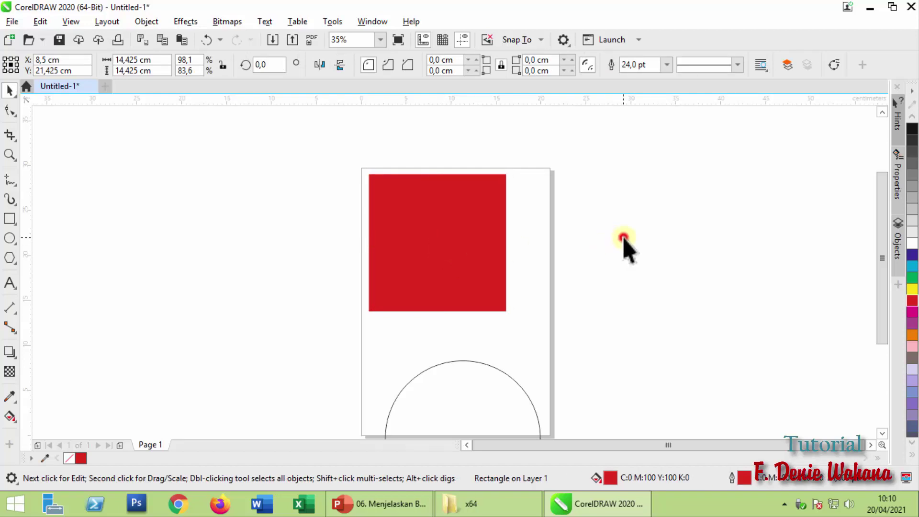
pyautogui.doubleClick(428, 257)
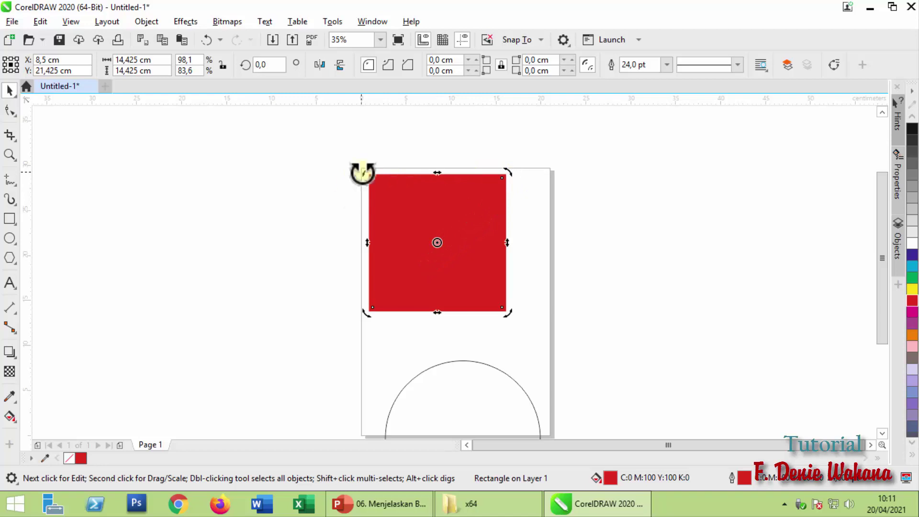
pyautogui.moveTo(509, 174); pyautogui.dragTo(427, 150)
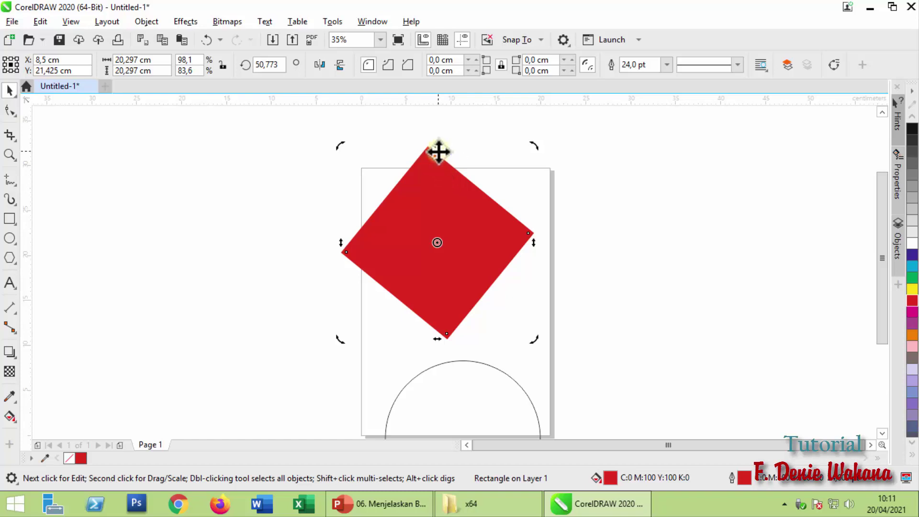
pyautogui.doubleClick(280, 65)
pyautogui.write('90')
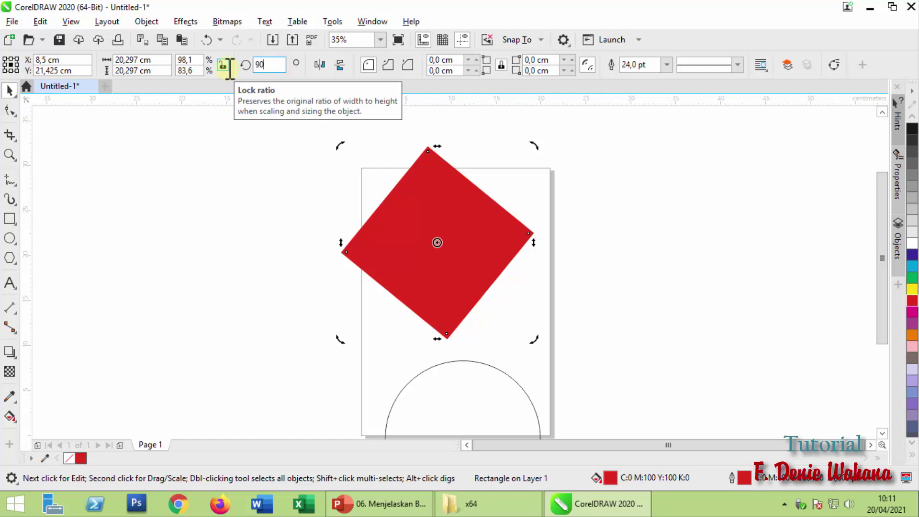
pyautogui.press('Return')
# - Set the red square's rotation angle to 45° and deselect it
pyautogui.doubleClick(266, 65)
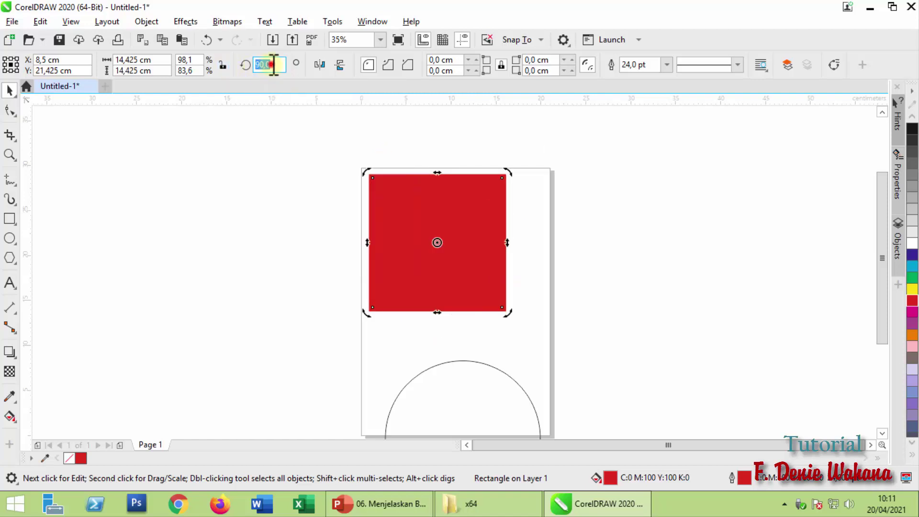
pyautogui.write('45')
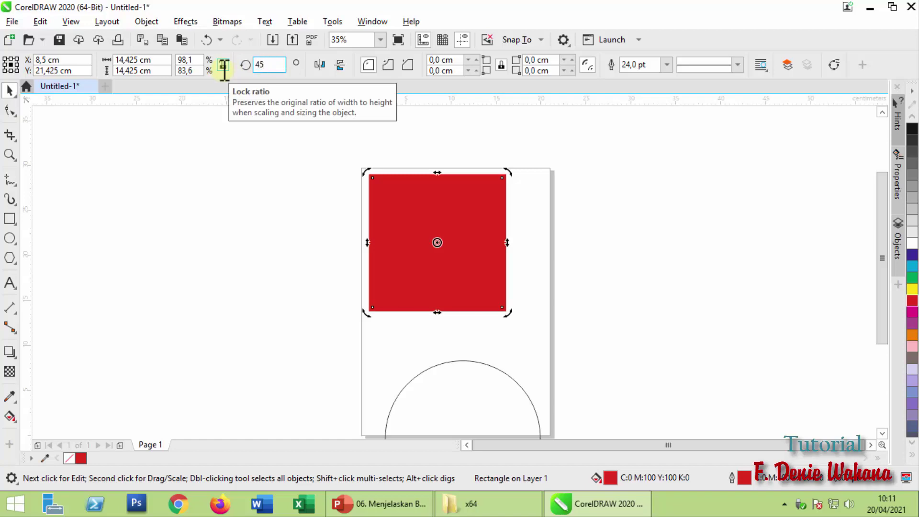
pyautogui.press('Return')
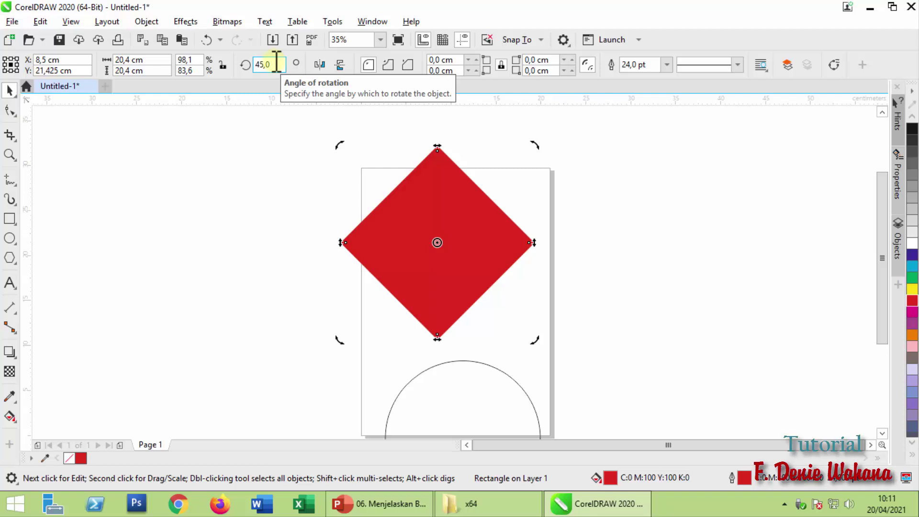
pyautogui.click(254, 216)
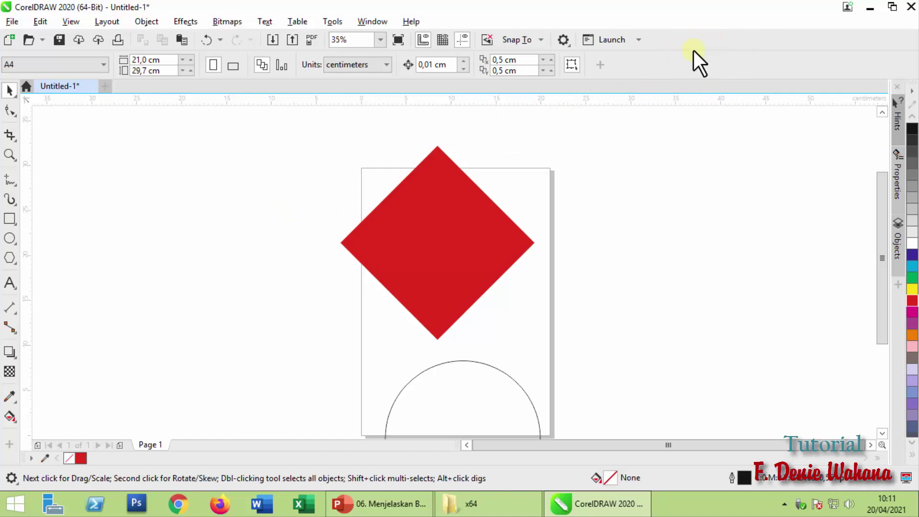
# - Hide the menu bar from the workspace and display it again
pyautogui.rightClick(710, 20)
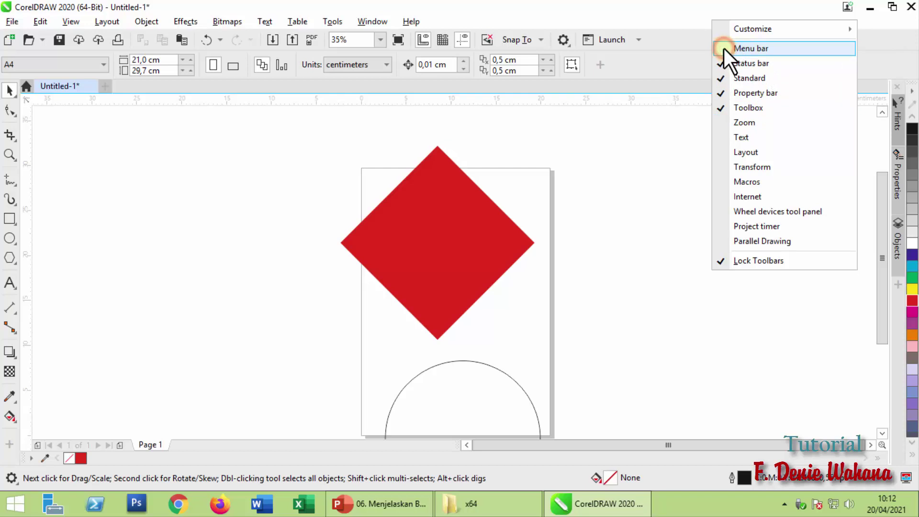
pyautogui.click(742, 48)
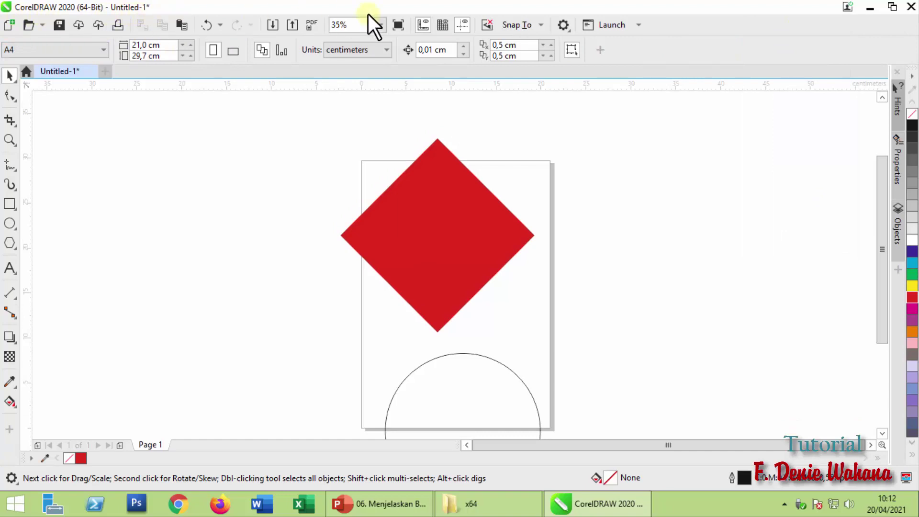
pyautogui.rightClick(718, 27)
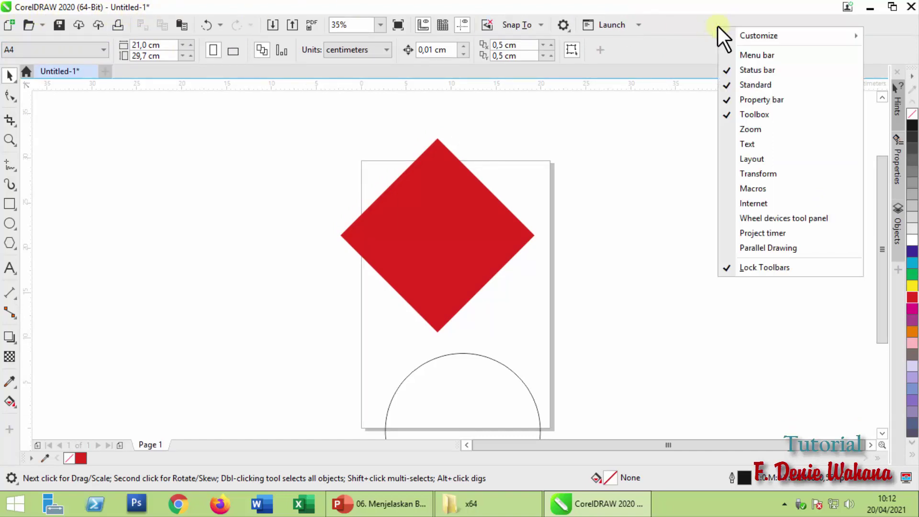
pyautogui.click(757, 55)
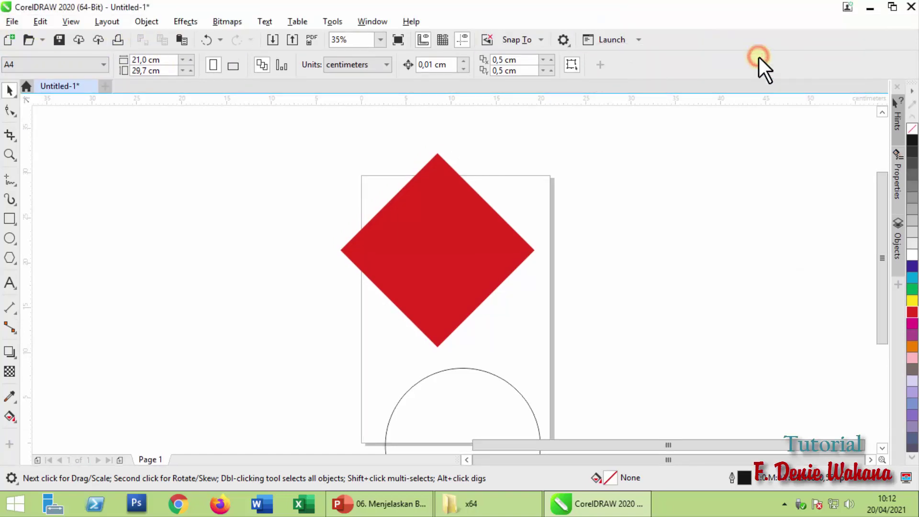
# - Hide the status bar from the workspace and display it again
pyautogui.rightClick(731, 32)
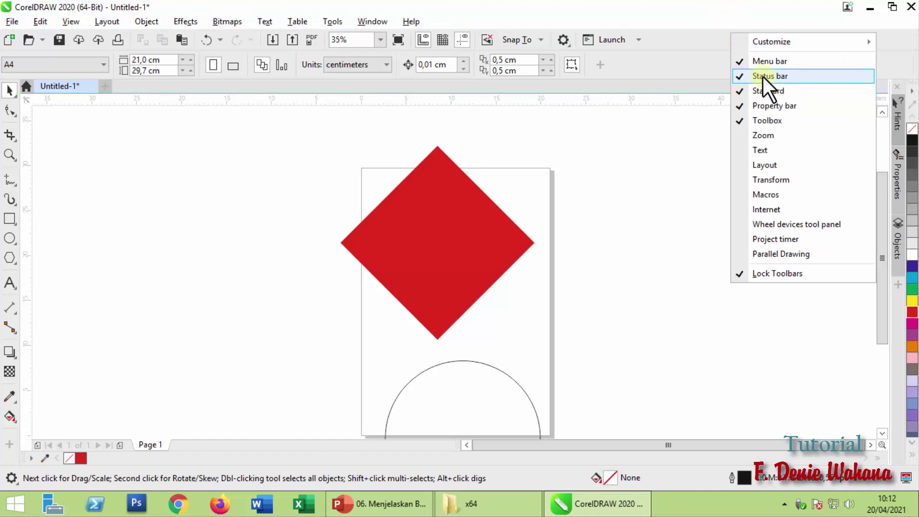
pyautogui.click(762, 76)
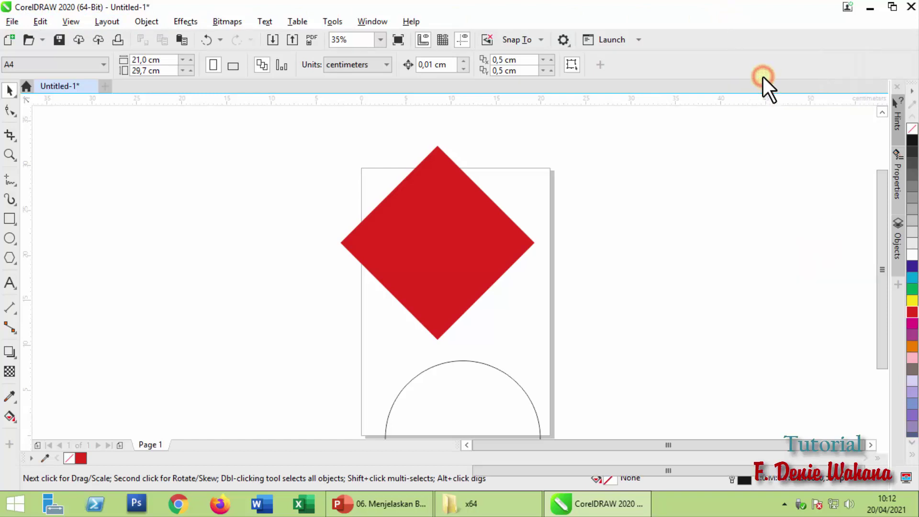
pyautogui.rightClick(754, 40)
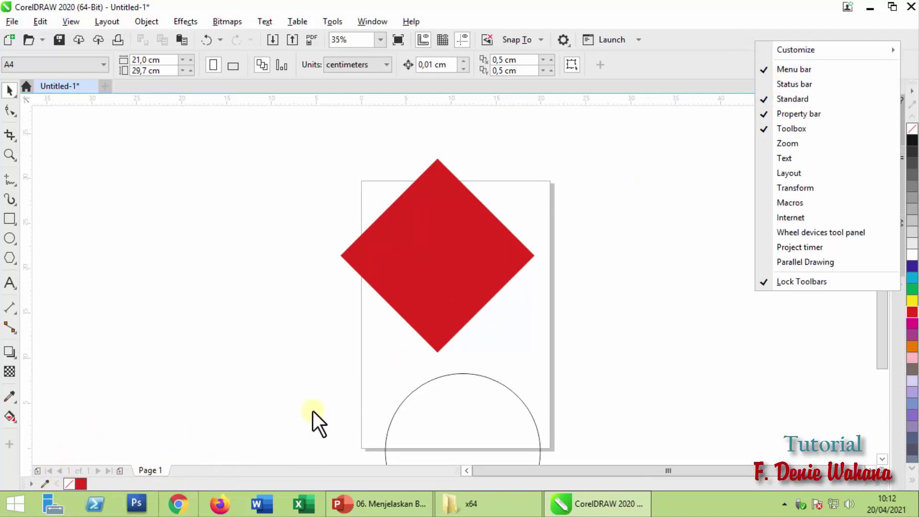
pyautogui.click(785, 83)
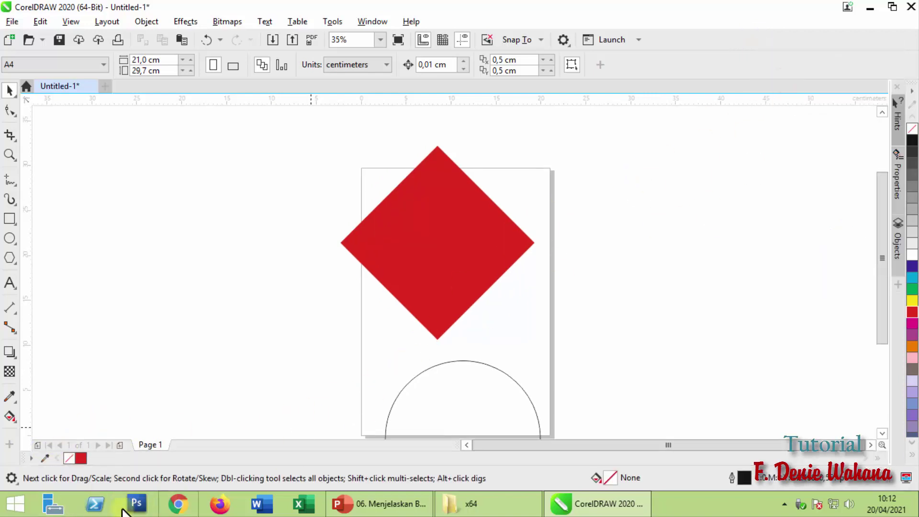
# - Check the list of available toolbars, and compare the status bar and property bar with the red diamond selected and deselected
pyautogui.rightClick(712, 28)
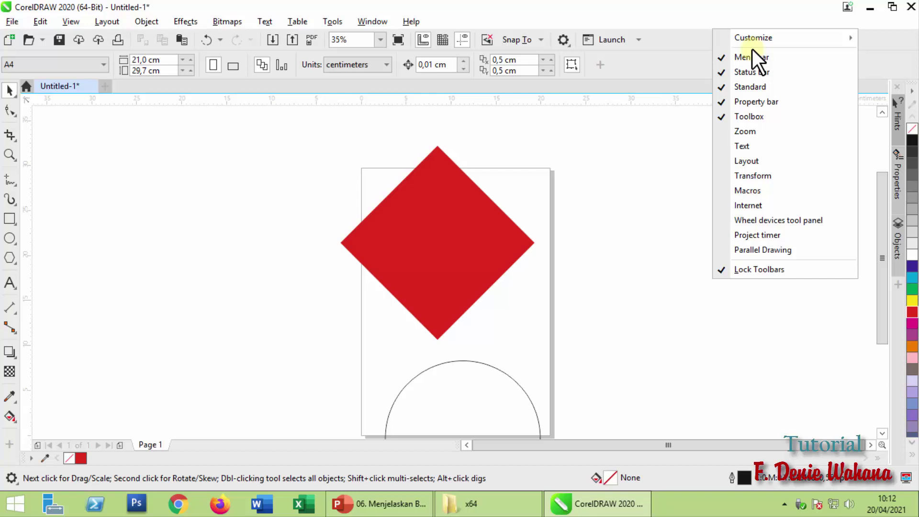
pyautogui.click(626, 452)
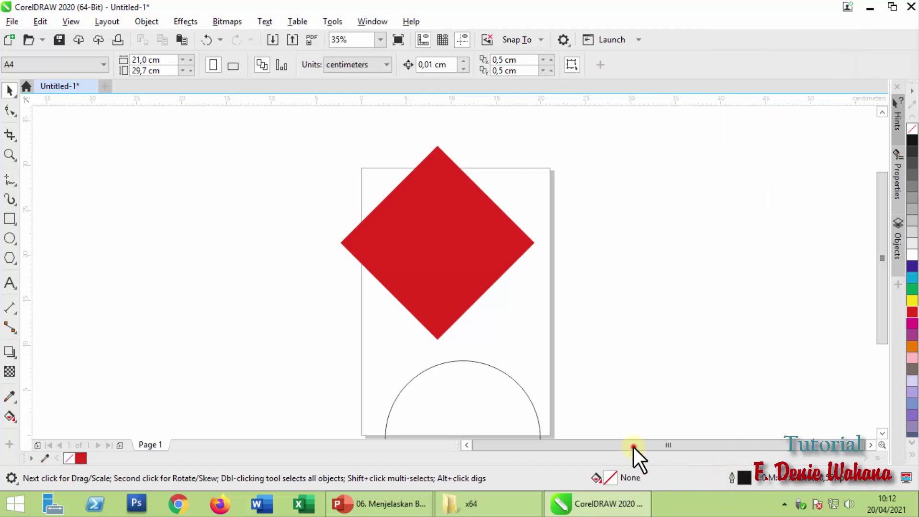
pyautogui.click(474, 263)
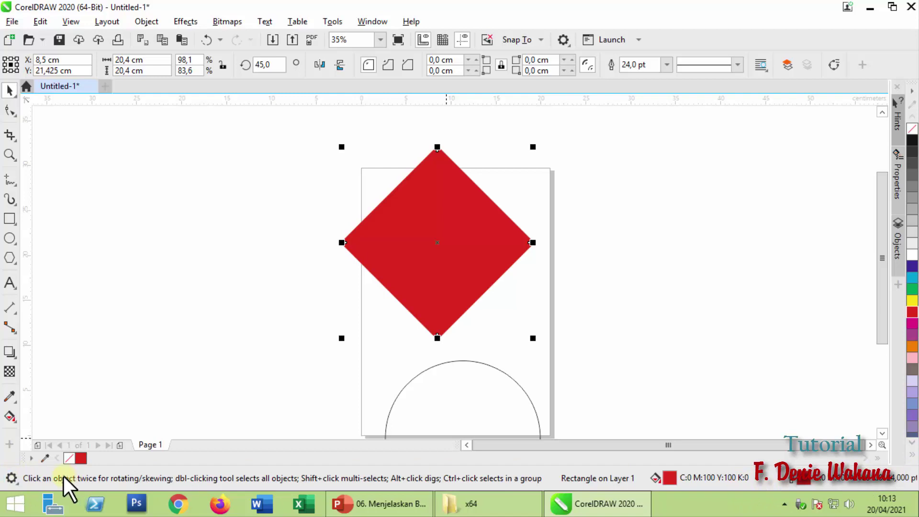
pyautogui.click(604, 242)
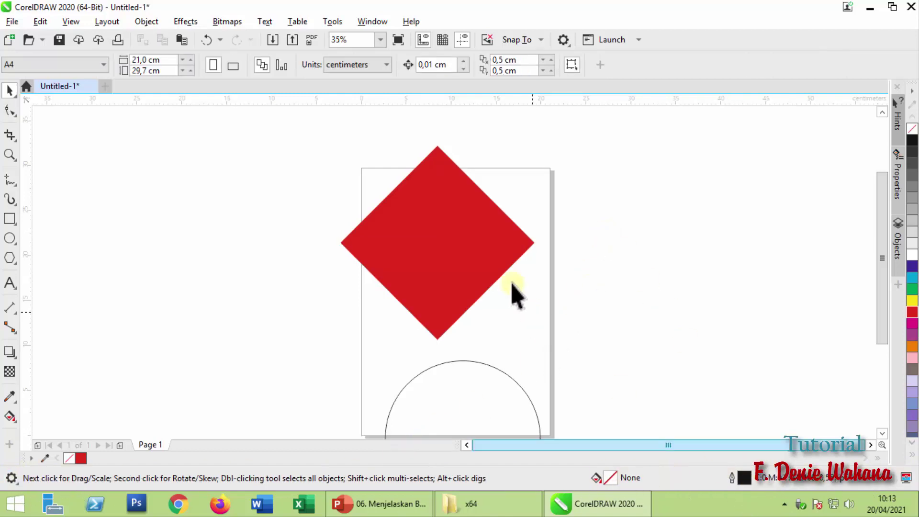
pyautogui.click(455, 222)
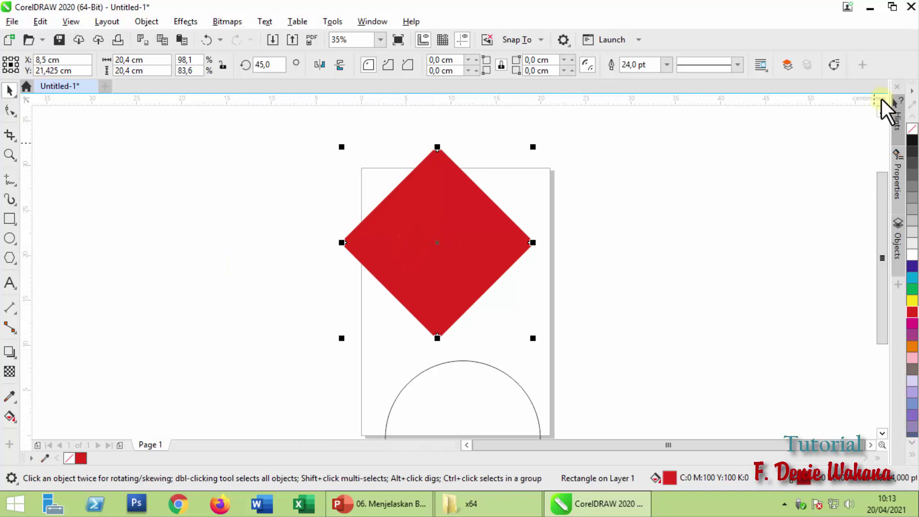
# - Restore the application window to a smaller size, move it to the screen's upper-left corner, narrow it to about half the screen, and maximize it
pyautogui.click(890, 9)
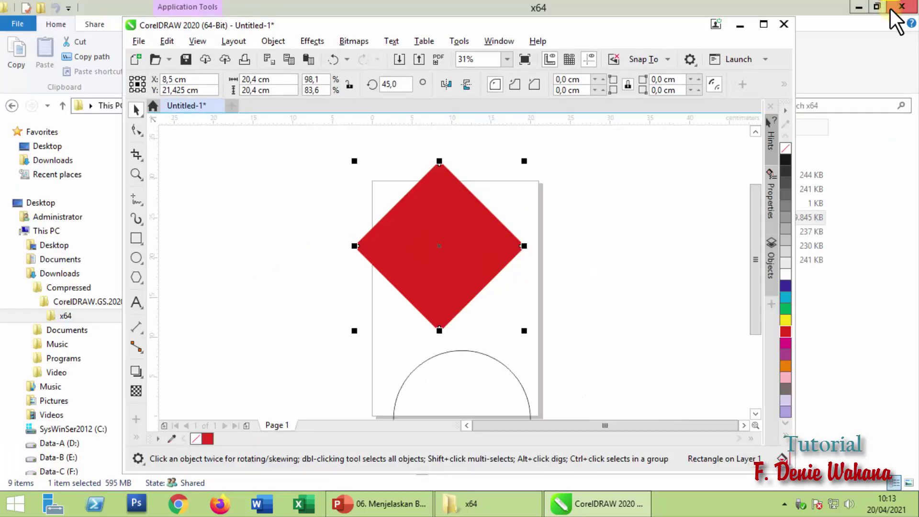
pyautogui.moveTo(677, 26); pyautogui.dragTo(556, 10)
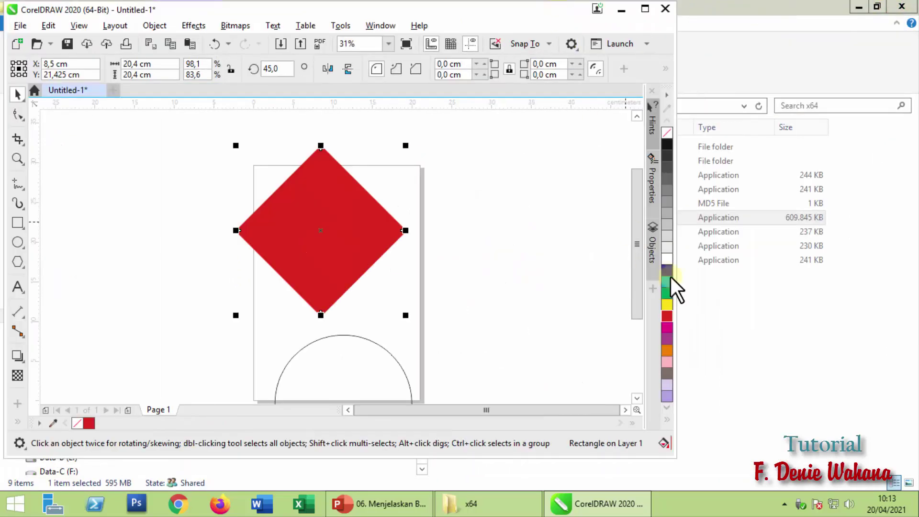
pyautogui.moveTo(674, 271); pyautogui.dragTo(458, 275)
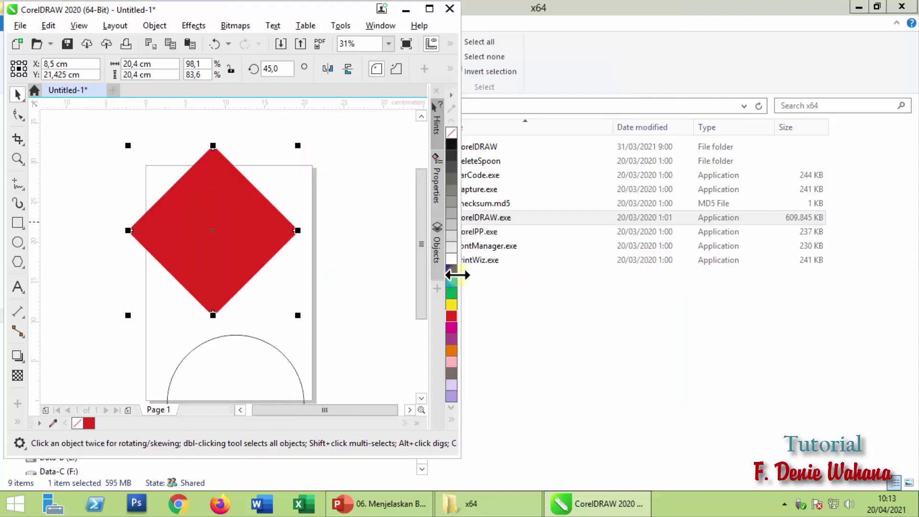
pyautogui.click(427, 11)
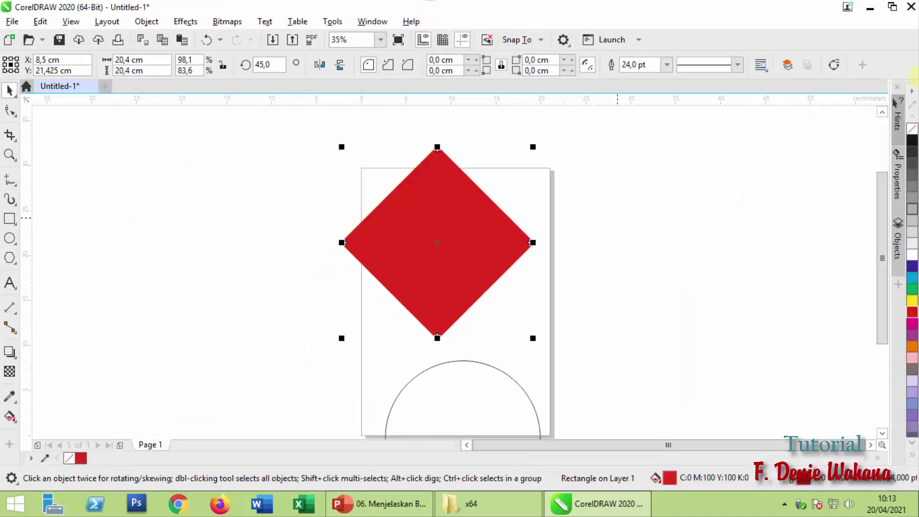
# - Minimize the application window and bring it back, and switch it twice between its restored and maximized sizes
pyautogui.click(873, 10)
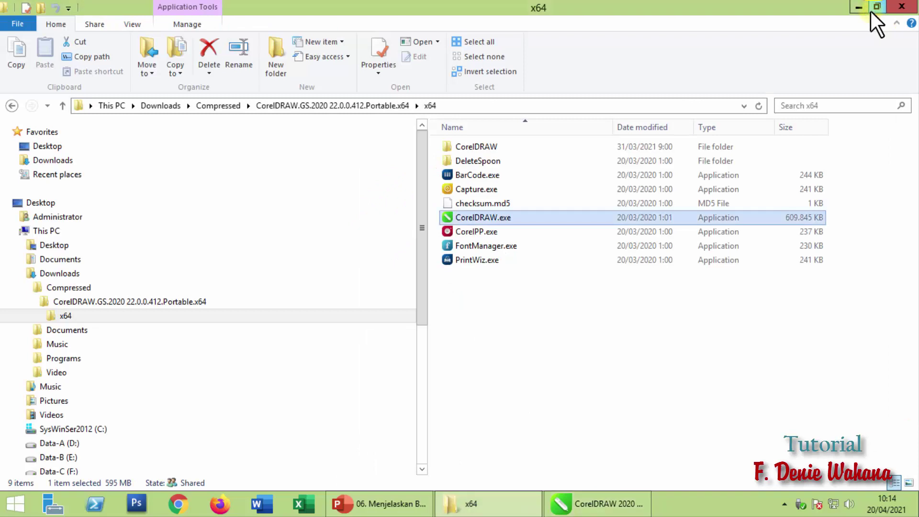
pyautogui.click(640, 500)
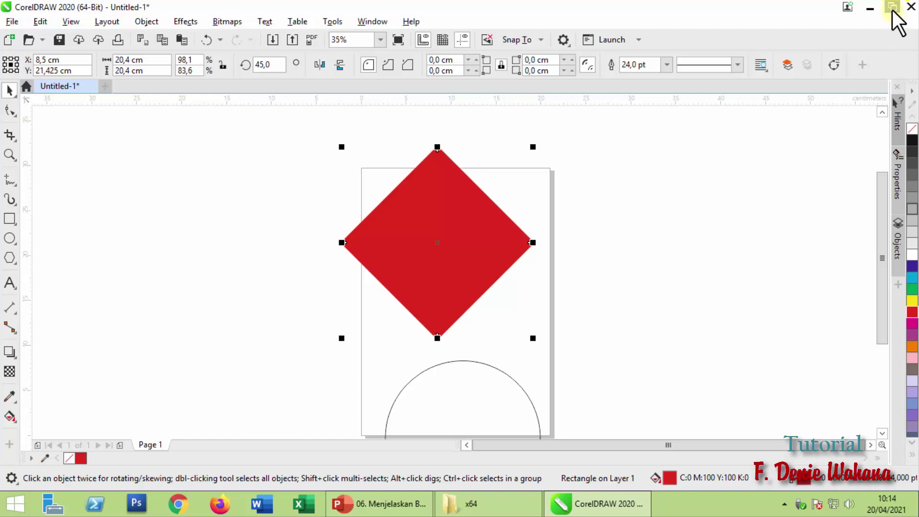
pyautogui.click(892, 9)
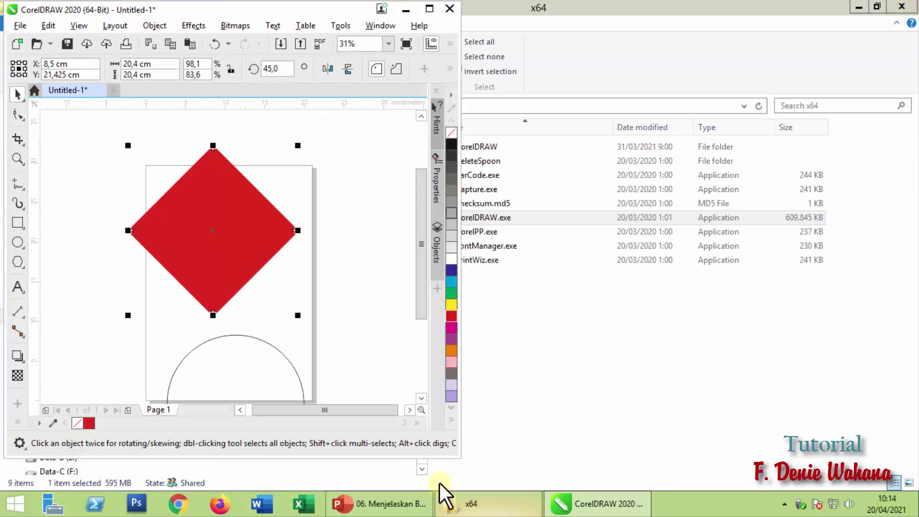
pyautogui.click(429, 9)
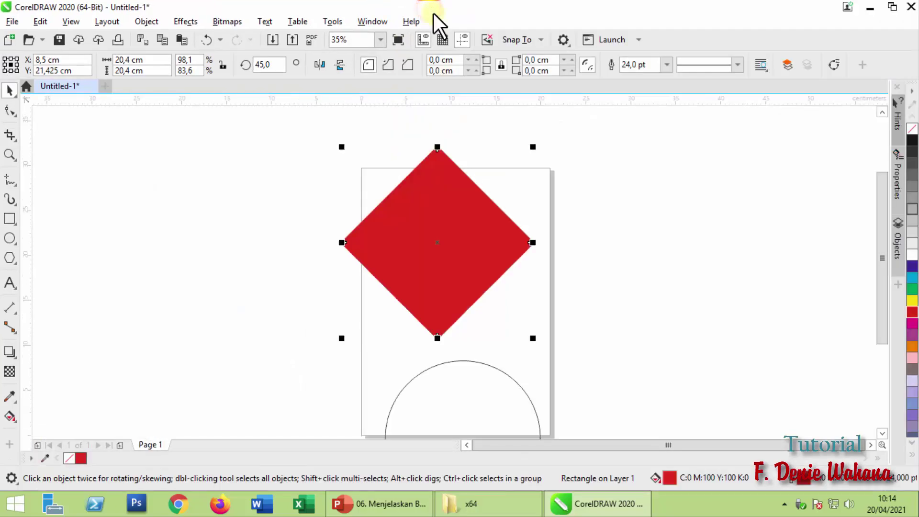
pyautogui.click(889, 9)
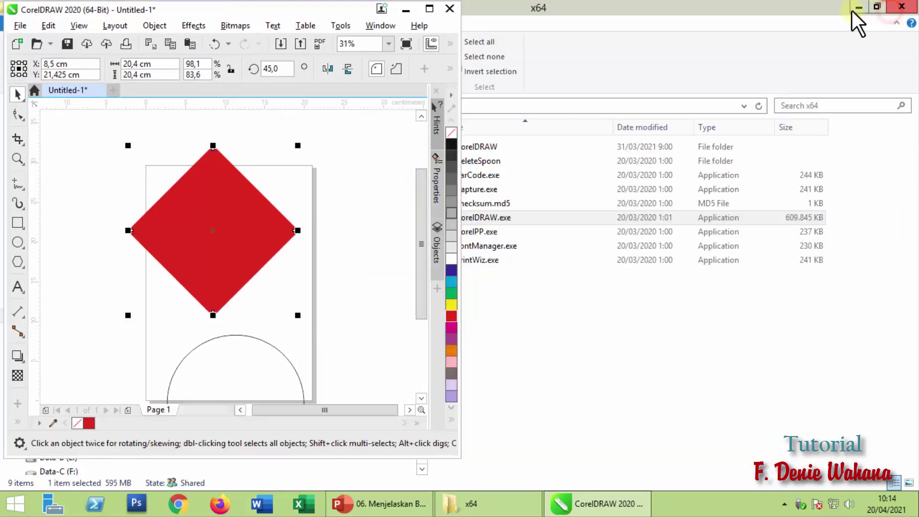
pyautogui.click(427, 11)
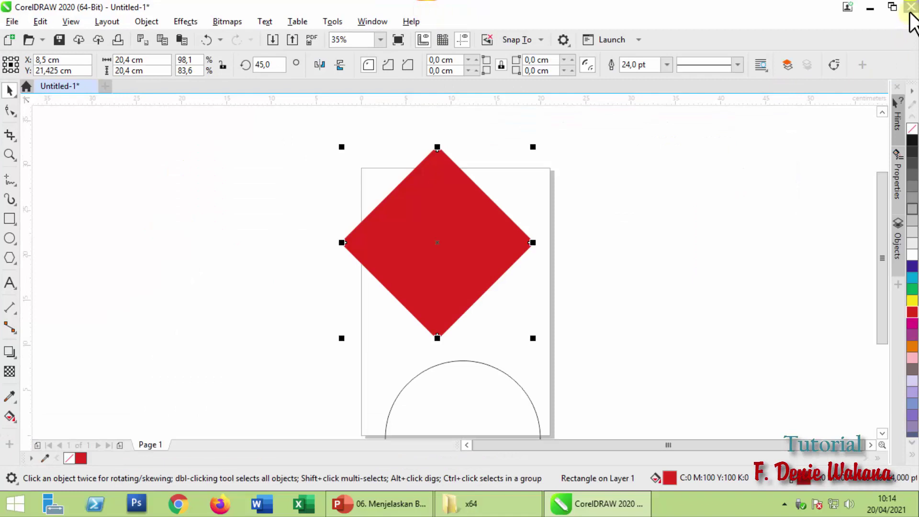
# - Move the red diamond down onto the page and scale it down proportionally toward the page's upper-left corner
pyautogui.moveTo(451, 215); pyautogui.dragTo(469, 237)
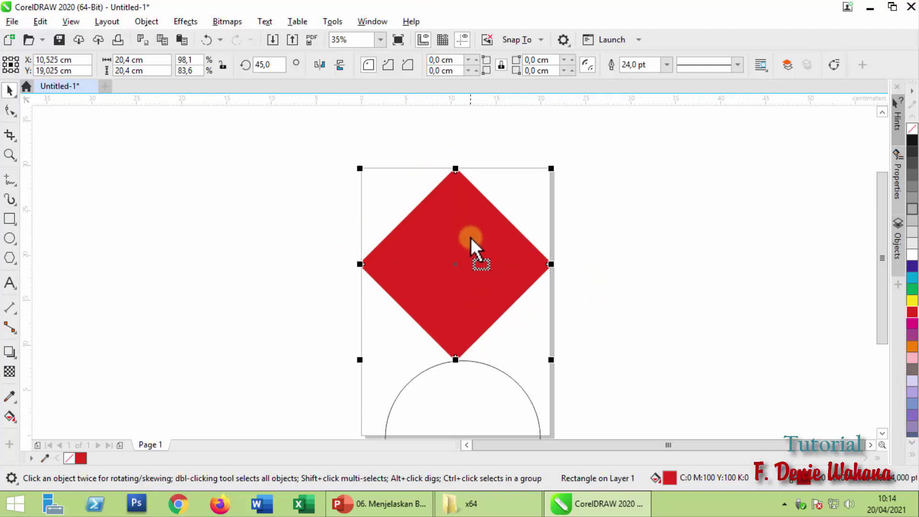
pyautogui.moveTo(551, 360); pyautogui.dragTo(426, 235)
# - Scale the circle proportionally down to about 9.7 cm in diameter and place it below the red diamond, centered at about X 7.4, Y 7.7 cm
pyautogui.click(440, 385)
pyautogui.moveTo(470, 383); pyautogui.dragTo(609, 274)
pyautogui.moveTo(654, 359); pyautogui.dragTo(585, 288)
pyautogui.moveTo(558, 242); pyautogui.dragTo(436, 329)
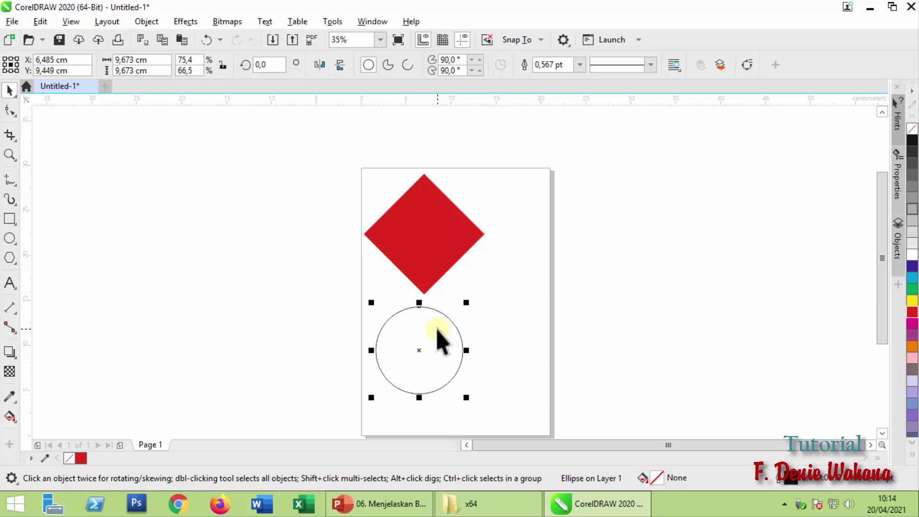
pyautogui.moveTo(437, 329); pyautogui.dragTo(445, 344)
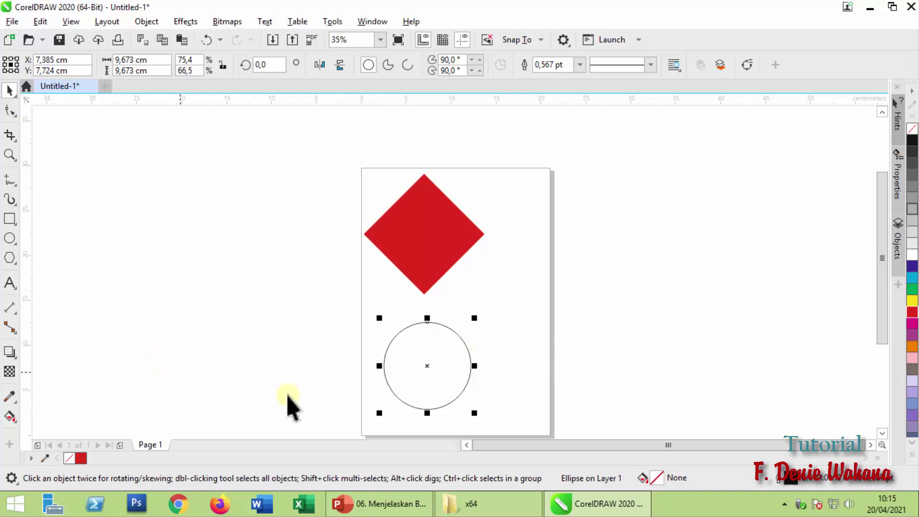
# - Use the Zoom tool to magnify the page around the red diamond up to 282%, alternately zooming out and in between 71% and 141%
pyautogui.click(9, 155)
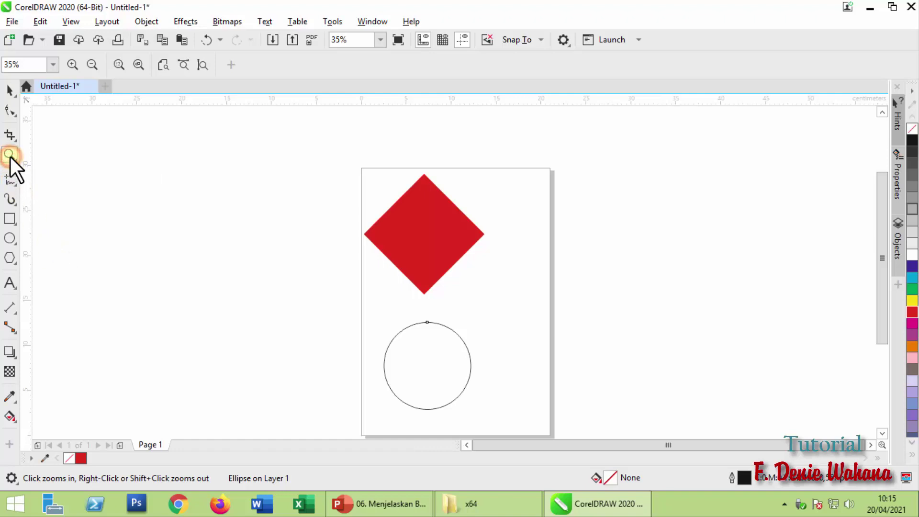
pyautogui.click(75, 71)
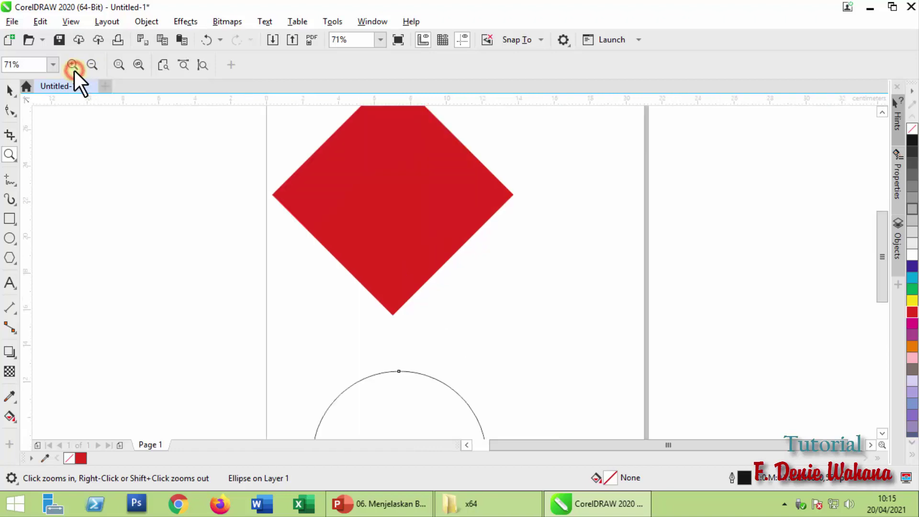
pyautogui.click(72, 65)
pyautogui.click(71, 65)
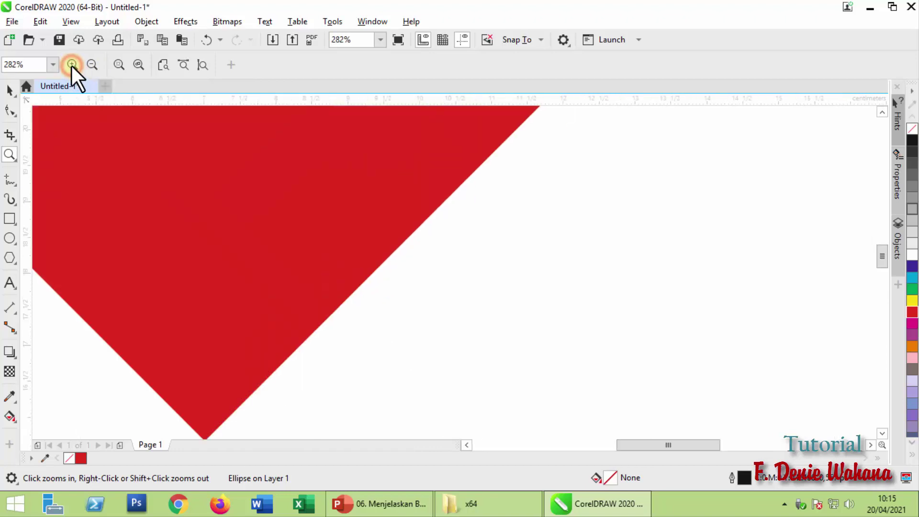
pyautogui.click(91, 65)
pyautogui.click(91, 65)
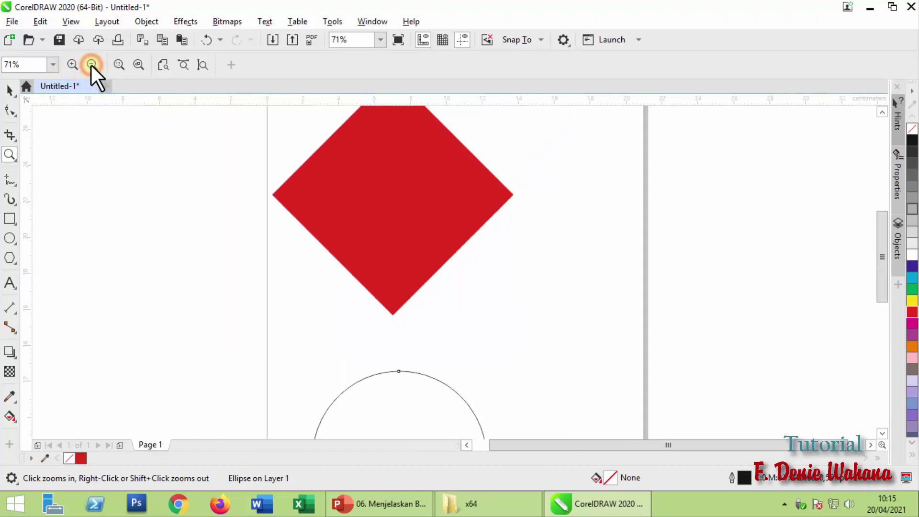
pyautogui.click(76, 65)
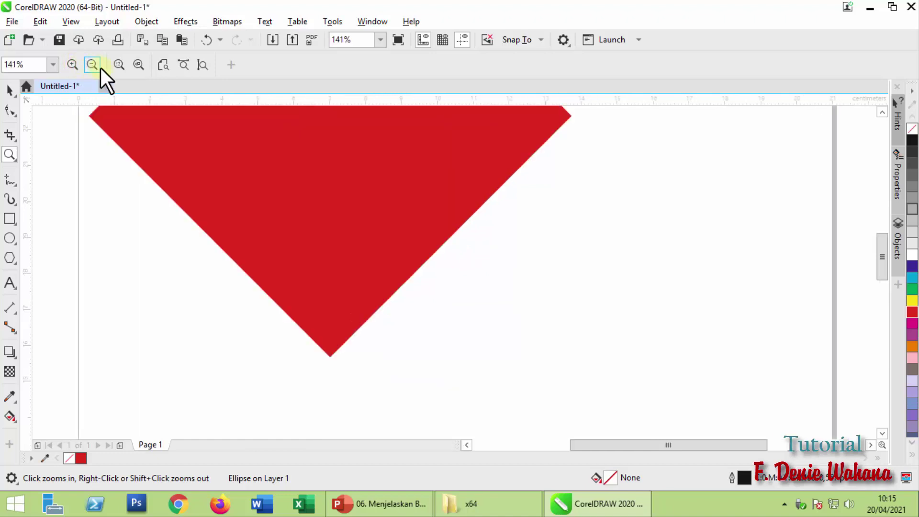
pyautogui.click(92, 65)
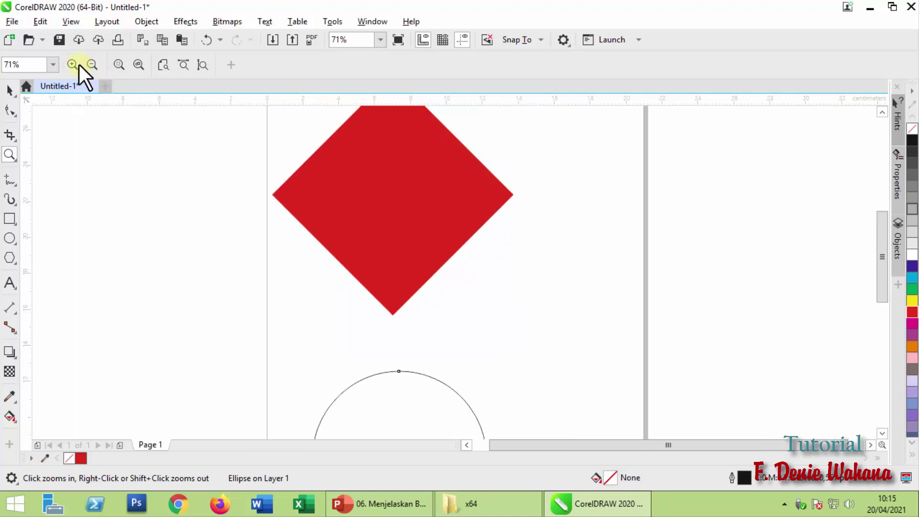
pyautogui.click(75, 64)
pyautogui.click(93, 64)
pyautogui.click(75, 65)
# - View the circle below the diamond up close at 282%, and zoom out to 37% to view both shapes on the page
pyautogui.moveTo(881, 248); pyautogui.dragTo(880, 297)
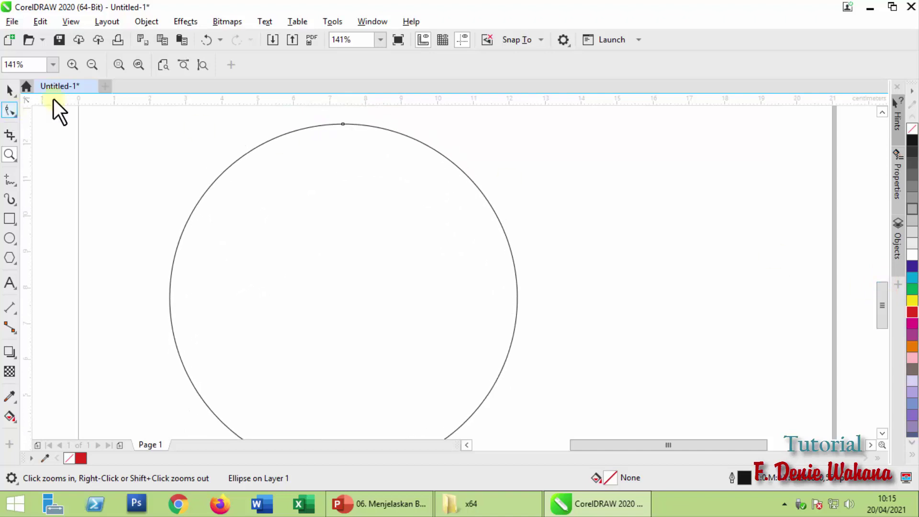
pyautogui.click(70, 66)
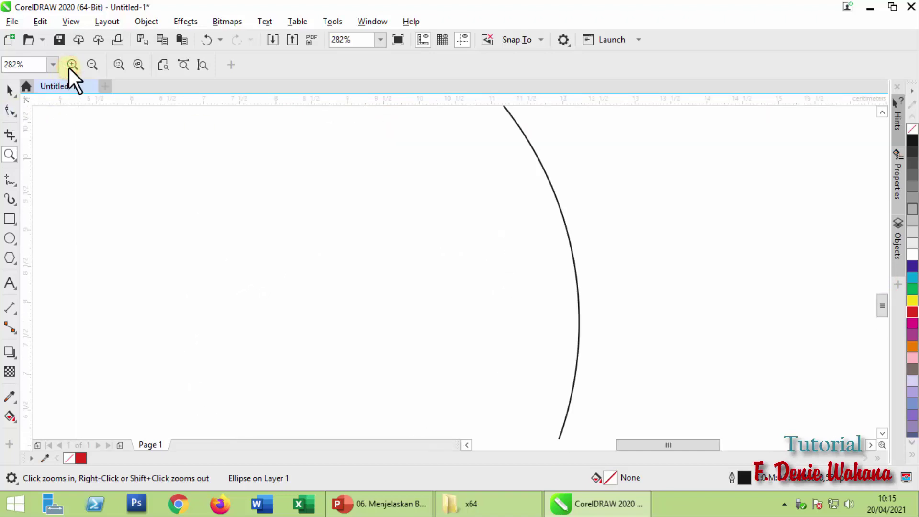
pyautogui.click(91, 63)
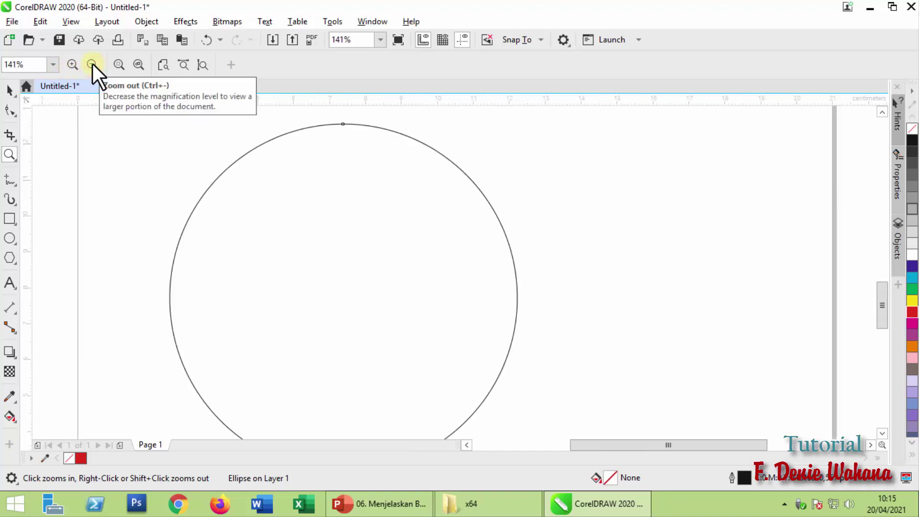
pyautogui.rightClick(343, 252)
pyautogui.rightClick(343, 251)
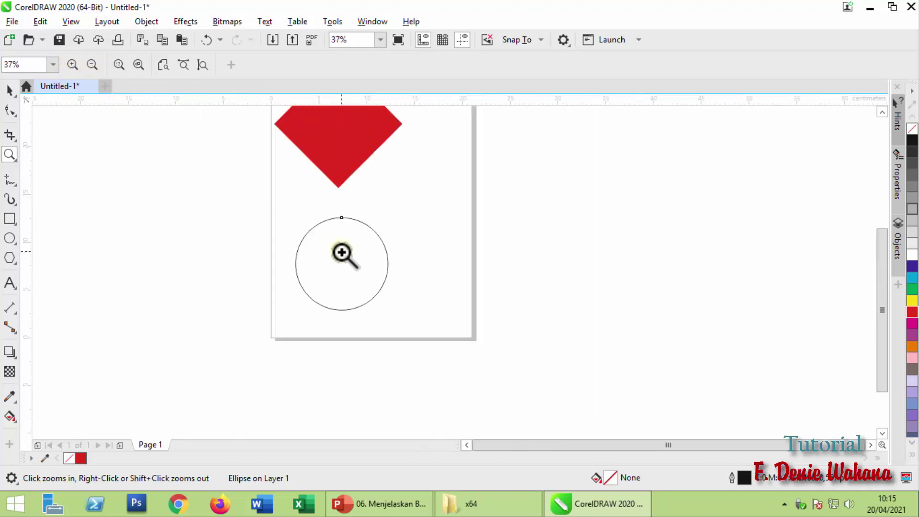
pyautogui.moveTo(880, 291); pyautogui.dragTo(876, 243)
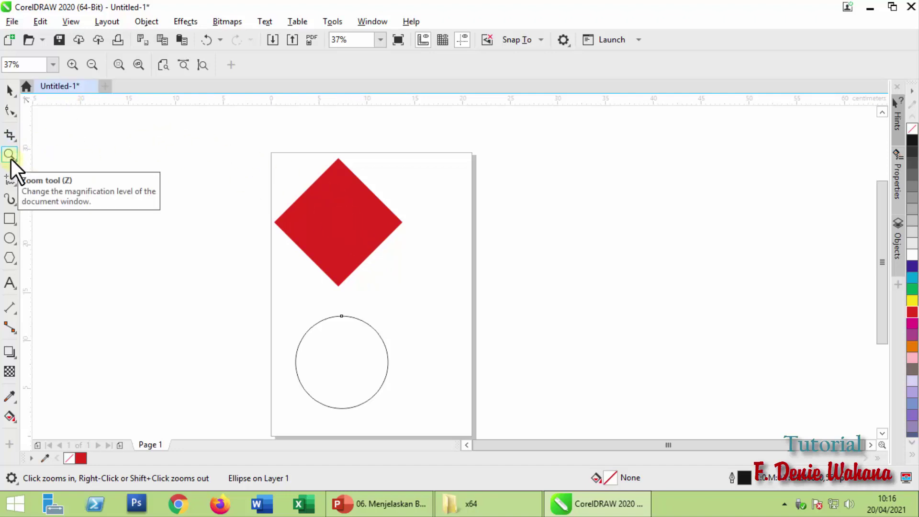
# - With the Pick tool active, zoom far in on the red diamond and back out to the whole page, twice
pyautogui.click(12, 89)
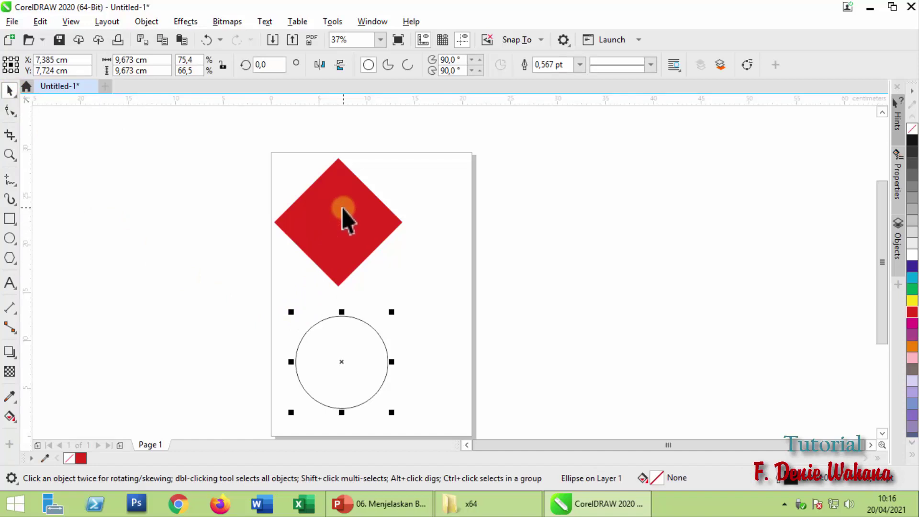
pyautogui.scroll(2, 341, 208)
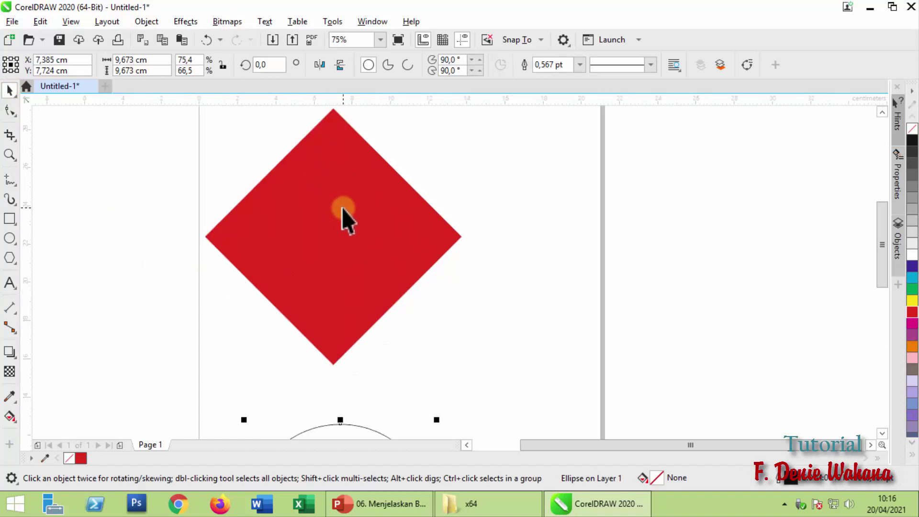
pyautogui.scroll(4, 338, 197)
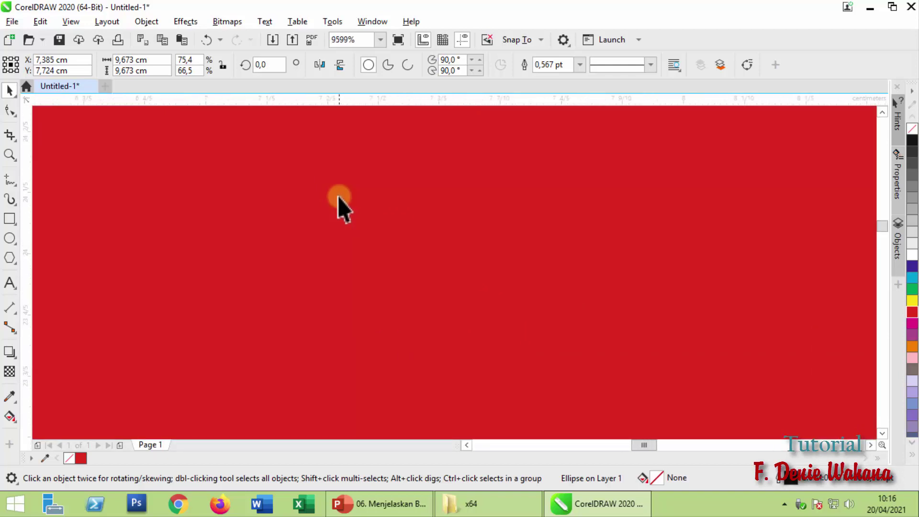
pyautogui.scroll(-5, 338, 196)
pyautogui.scroll(-1, 337, 196)
pyautogui.scroll(1, 337, 197)
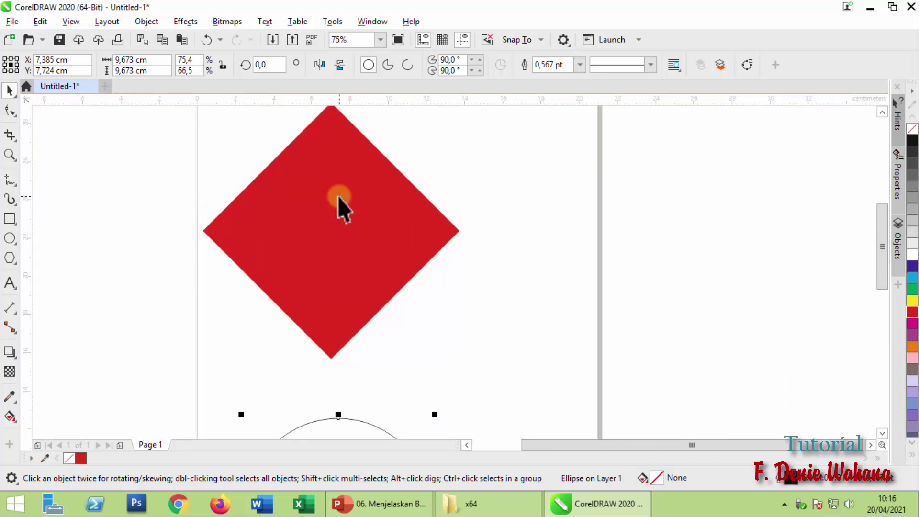
pyautogui.scroll(5, 337, 197)
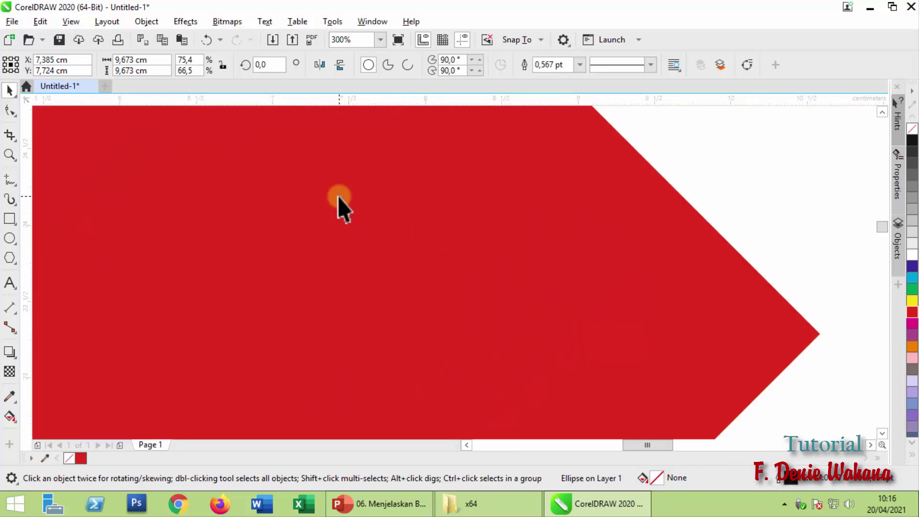
pyautogui.scroll(-5, 337, 196)
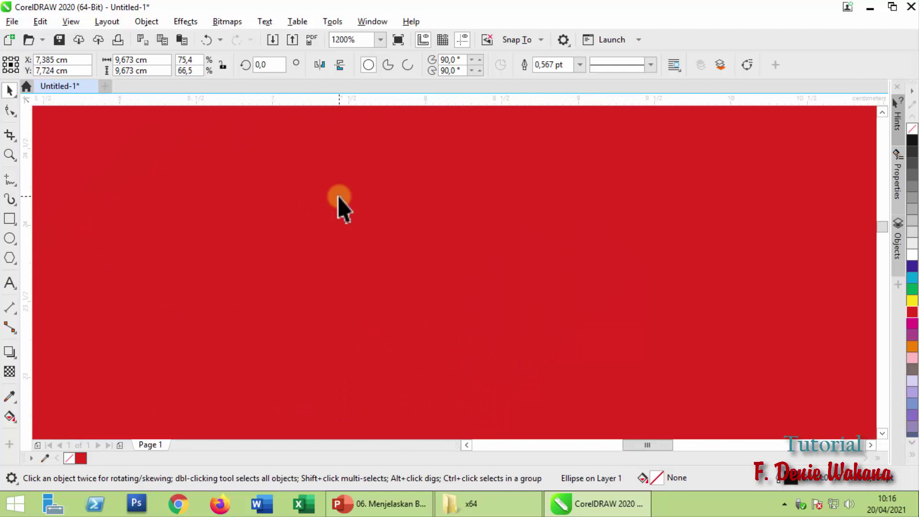
pyautogui.scroll(-1, 337, 196)
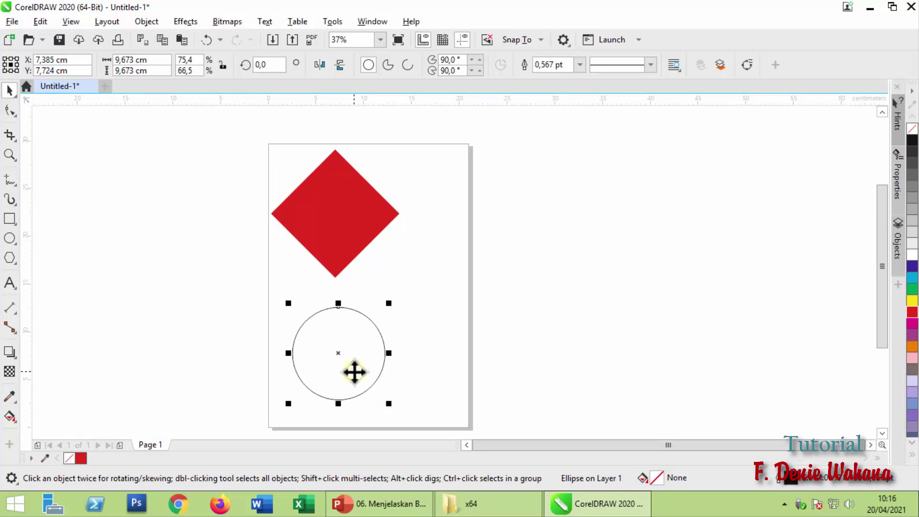
# - Magnify the circle to 300% with the Pick tool still active, and zoom out to 19% to view the whole page
pyautogui.scroll(1, 353, 370)
pyautogui.scroll(2, 332, 315)
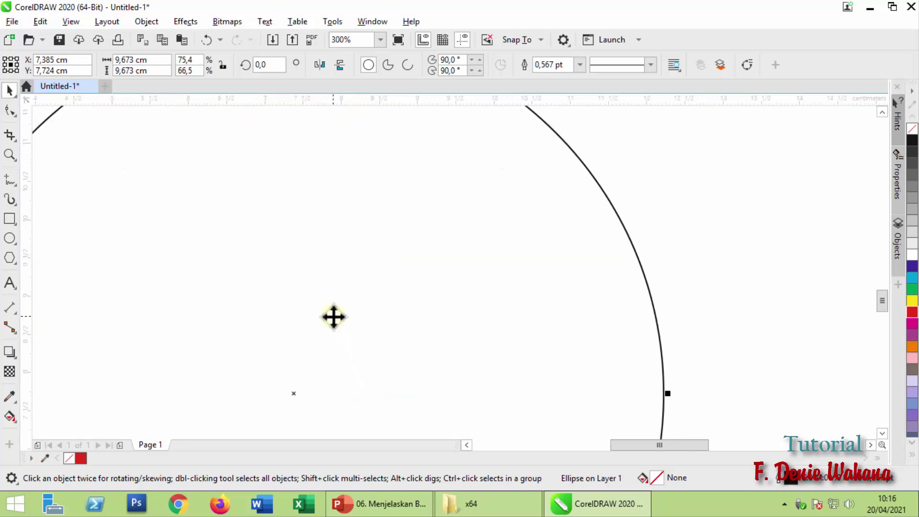
pyautogui.scroll(-2, 333, 317)
pyautogui.scroll(-2, 334, 317)
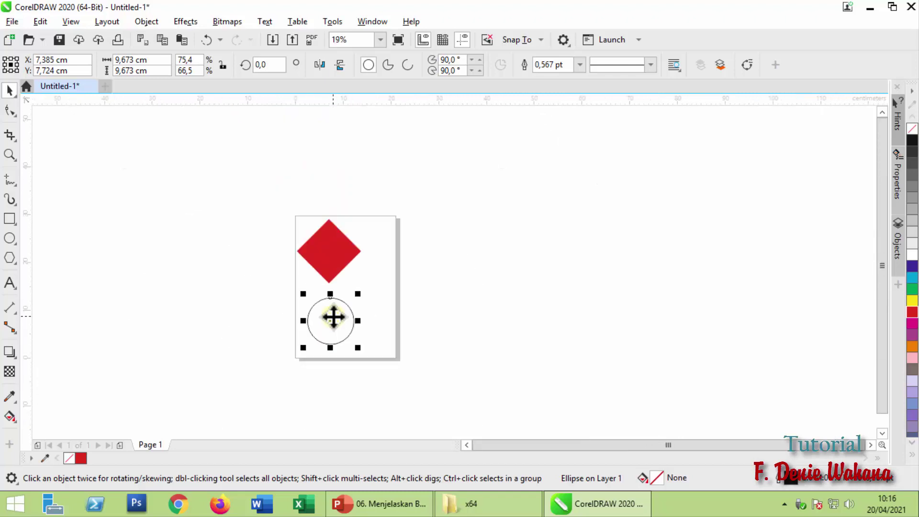